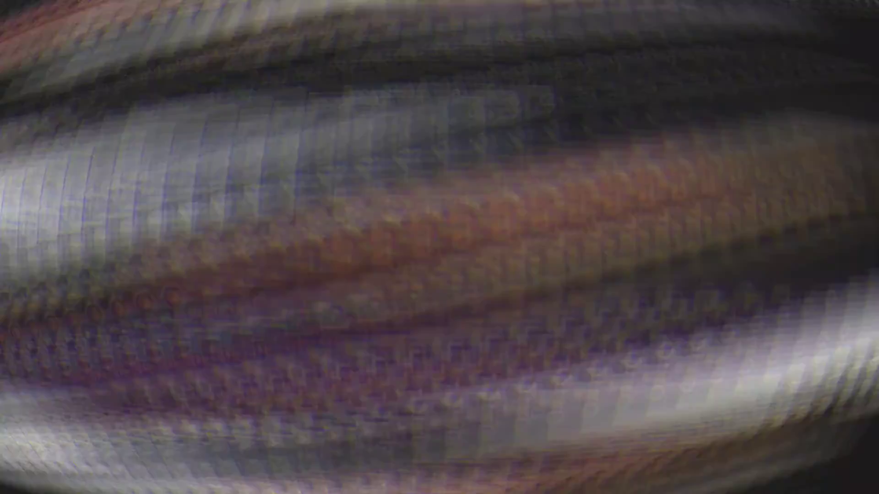
# Open the portrait photo pexels-grisha-chernigowsky-3981337.jpg from its folder.
pyautogui.hotkey('ctrl', 'o')
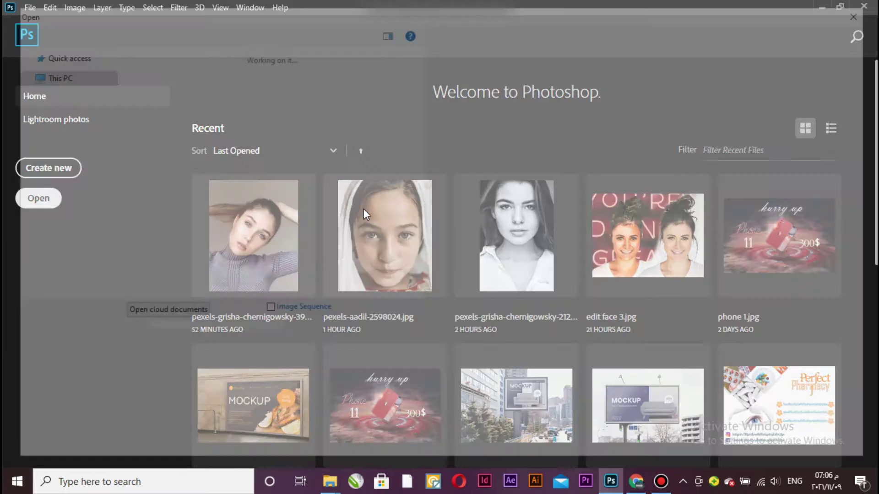
pyautogui.scroll(2, 55, 133)
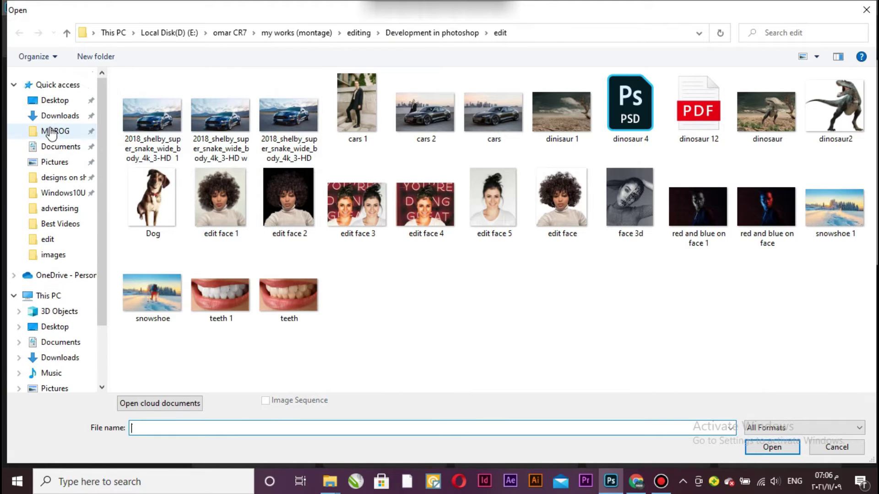
pyautogui.click(59, 116)
pyautogui.doubleClick(442, 116)
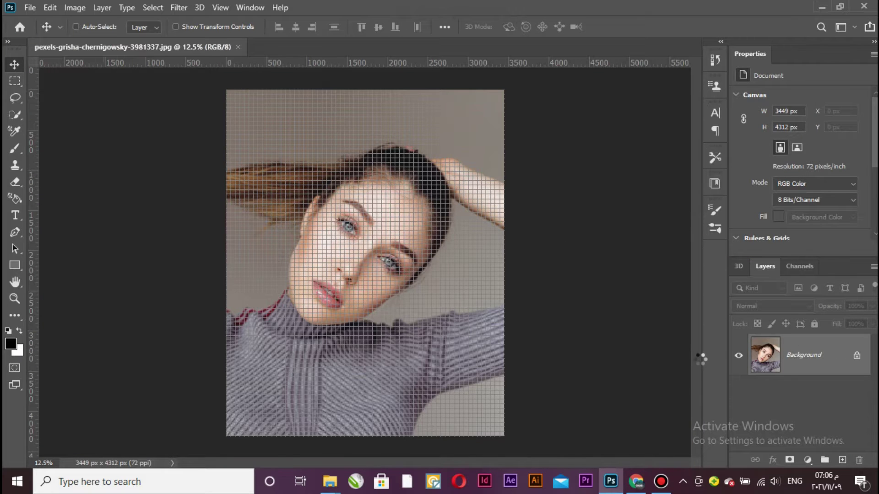
# Unlock Background as Layer 0, duplicate it as a hidden Layer 0 copy, and reselect Layer 0.
pyautogui.click(856, 356)
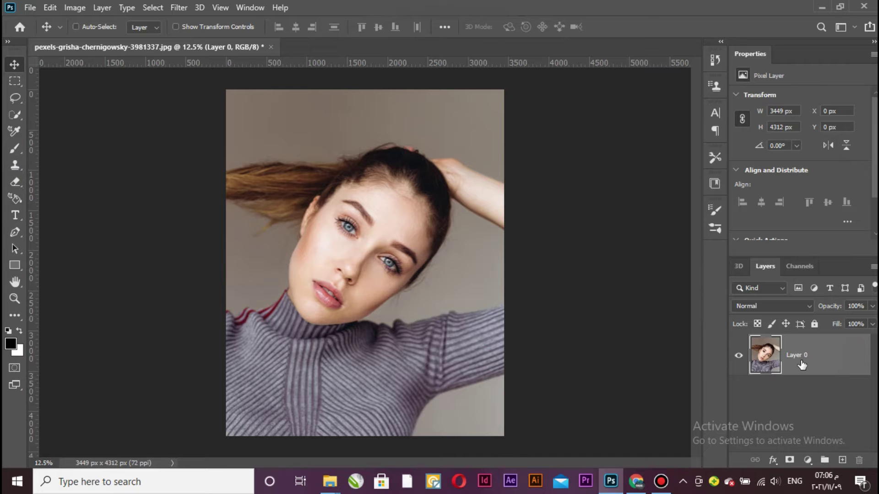
pyautogui.moveTo(802, 363)
pyautogui.mouseDown()
pyautogui.moveTo(784, 403)
pyautogui.moveTo(811, 384)
pyautogui.mouseUp()
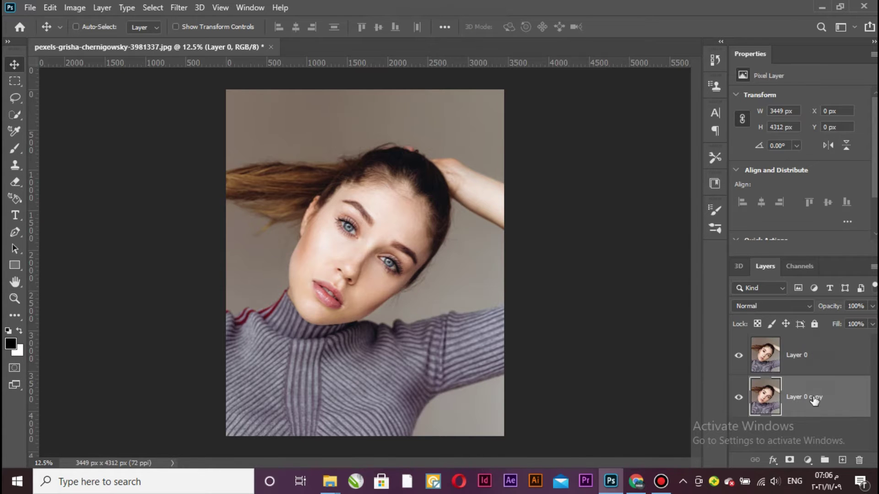
pyautogui.click(822, 369)
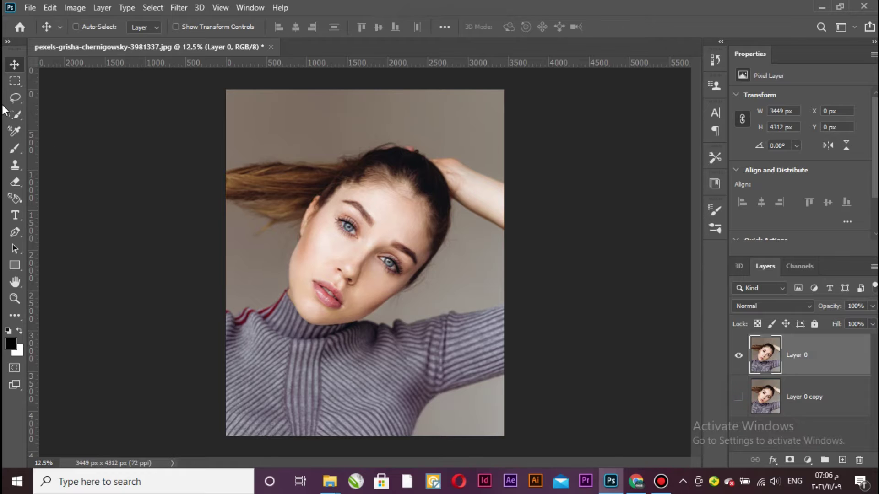
# Quick-select the background, sweater and raised arm, trimming the selection back near the hairline.
pyautogui.click(15, 115)
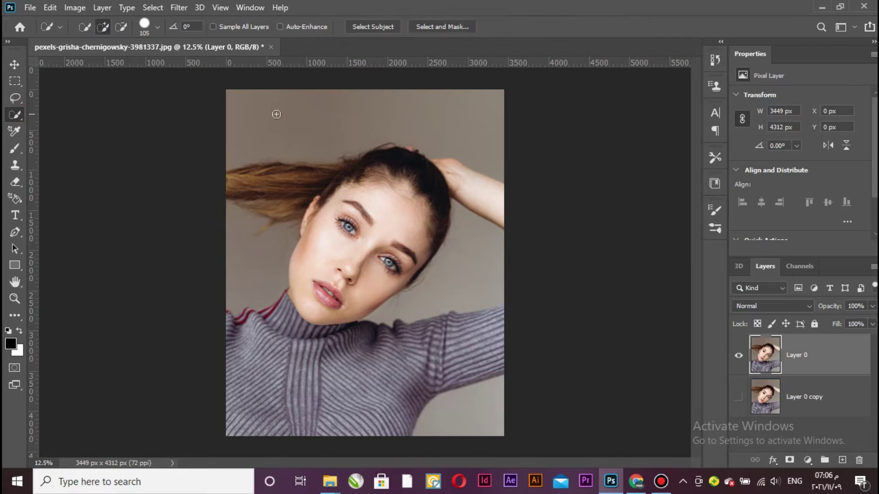
pyautogui.moveTo(347, 99); pyautogui.dragTo(257, 403)
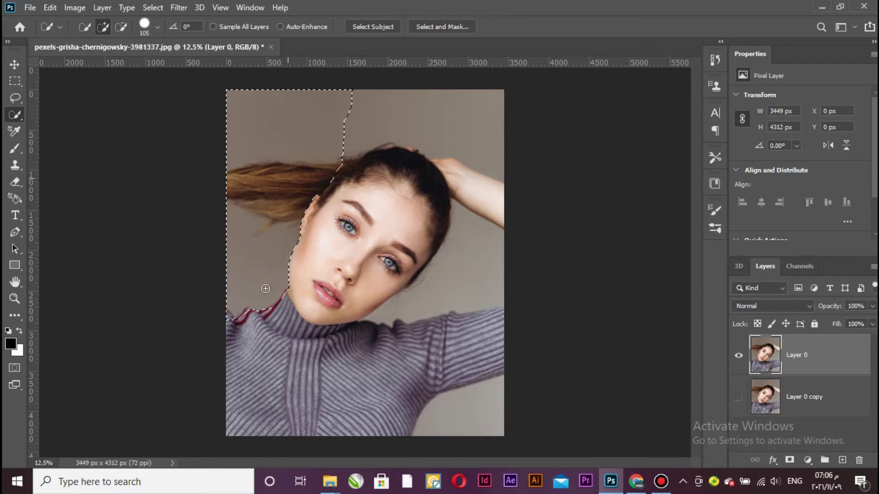
pyautogui.moveTo(490, 257); pyautogui.dragTo(478, 136)
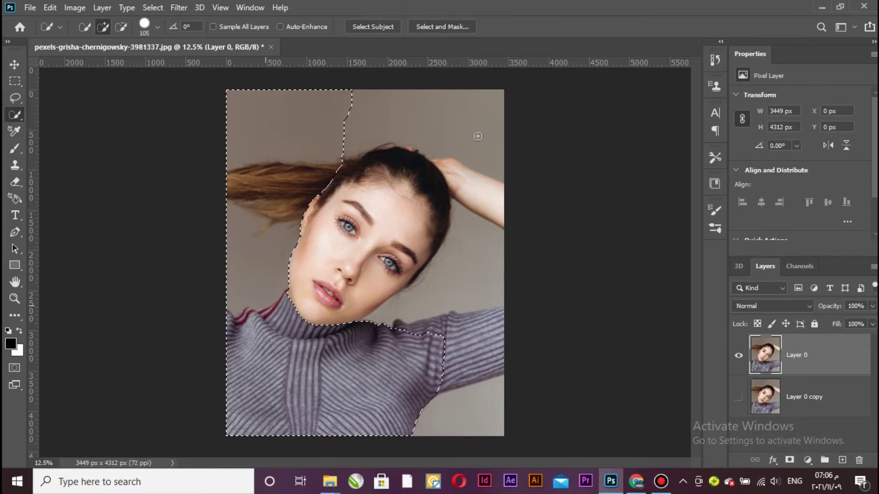
pyautogui.moveTo(411, 113); pyautogui.dragTo(335, 111)
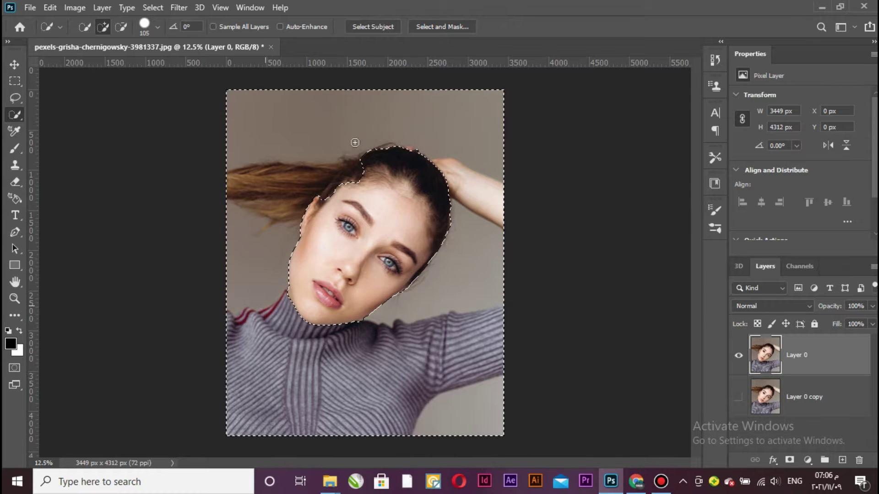
pyautogui.press('alt')
pyautogui.moveTo(326, 197); pyautogui.dragTo(366, 170)
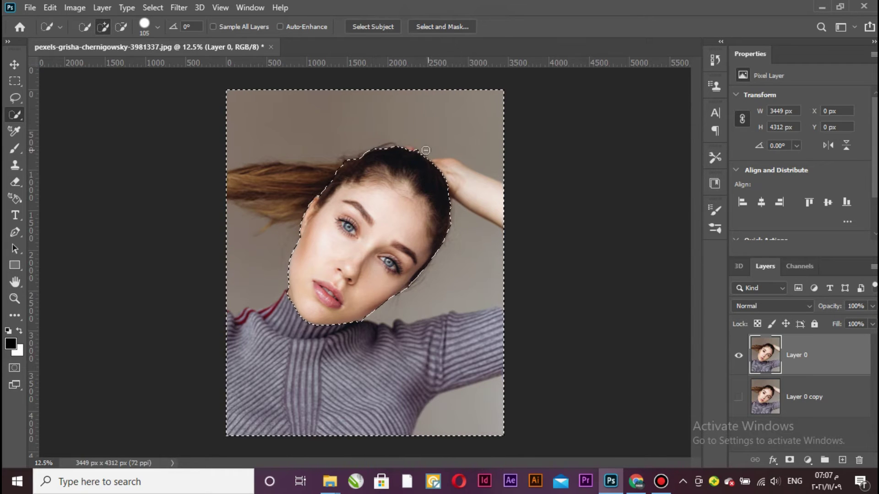
pyautogui.press('alt')
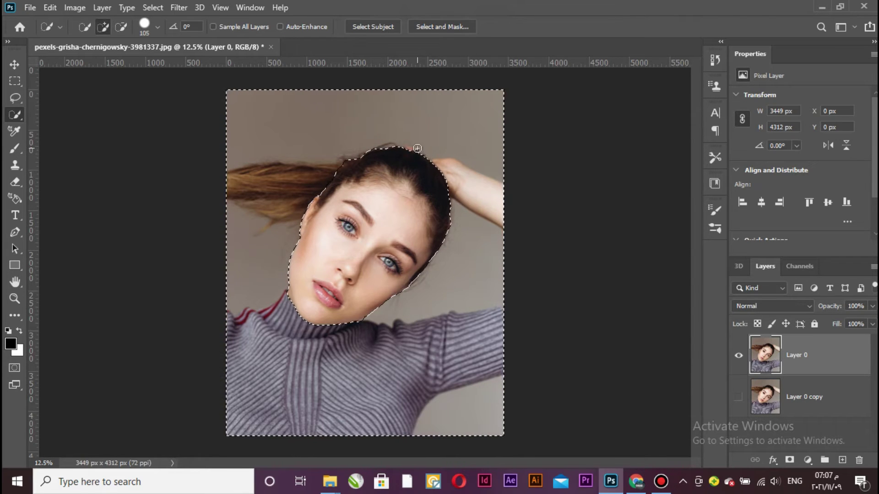
# Zoom to 25% and clean up the selection edge along the hair, crown and chin.
pyautogui.hotkey('ctrl', '+')
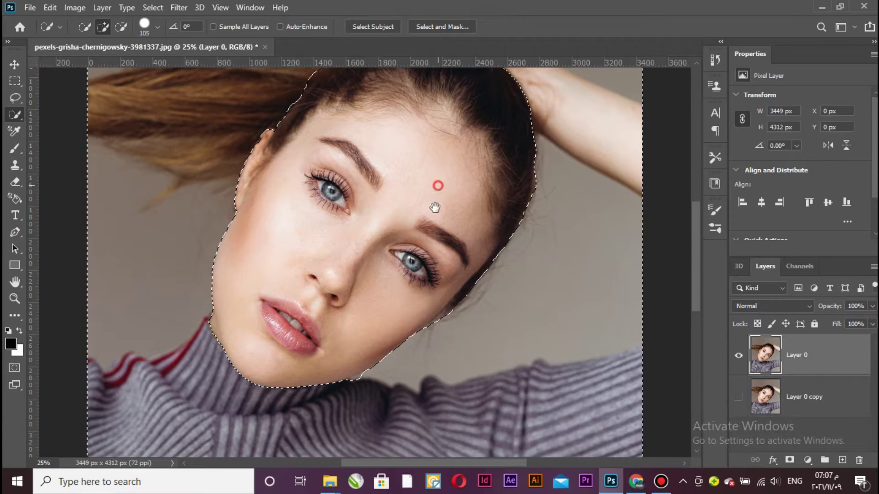
pyautogui.scroll(5, 435, 192)
pyautogui.moveTo(327, 164); pyautogui.dragTo(281, 196)
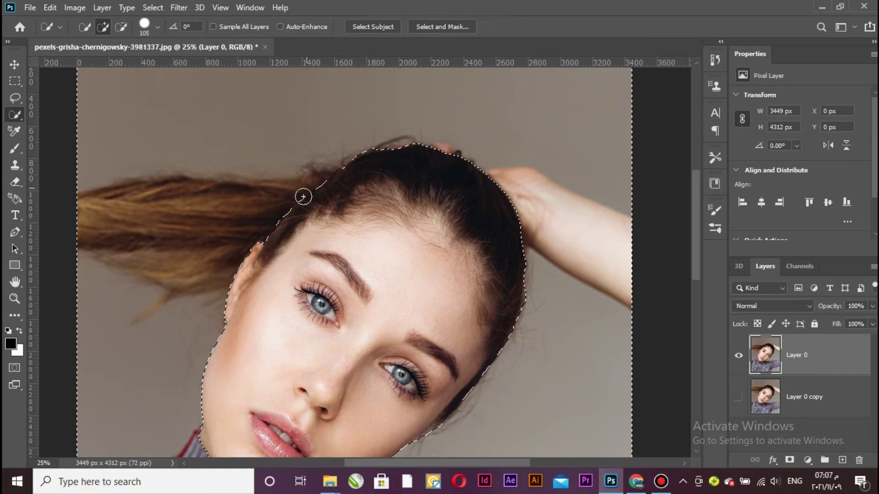
pyautogui.moveTo(380, 140); pyautogui.dragTo(374, 147)
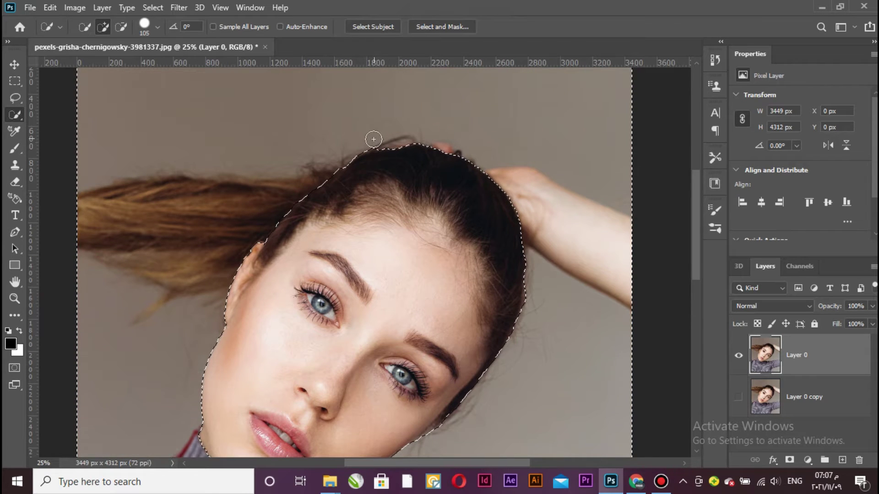
pyautogui.moveTo(362, 144); pyautogui.dragTo(344, 149)
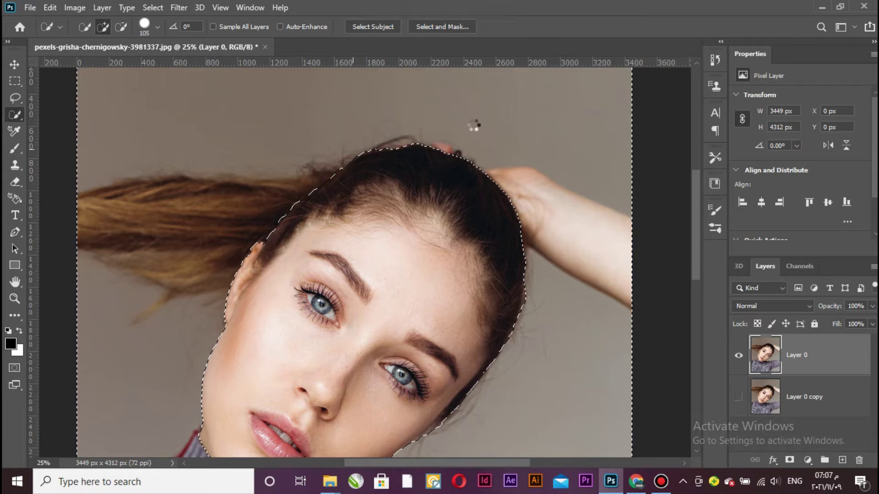
pyautogui.moveTo(371, 271); pyautogui.dragTo(411, 177)
pyautogui.press('alt')
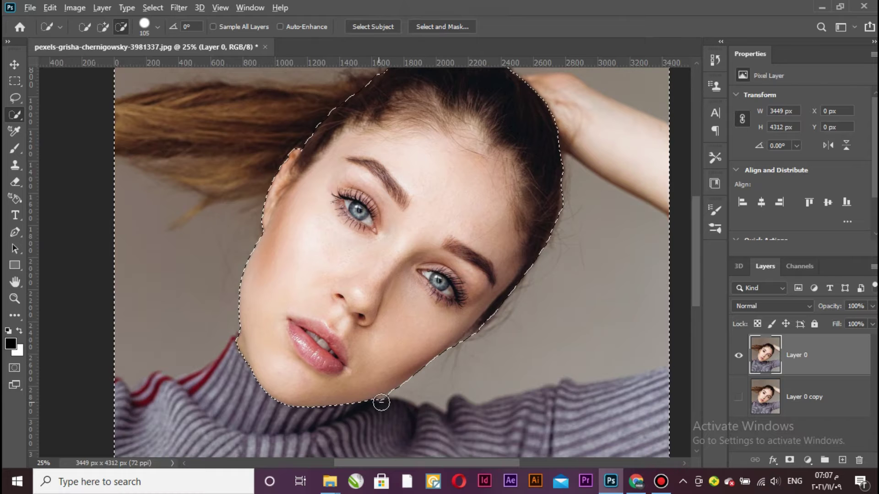
pyautogui.keyDown('alt'); pyautogui.click(389, 406); pyautogui.keyUp('alt')
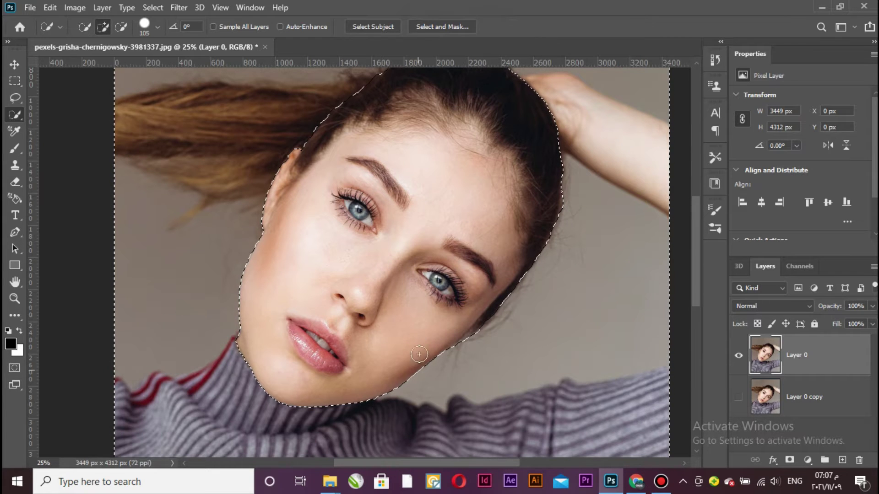
pyautogui.hotkey('ctrl', '-')
pyautogui.hotkey('ctrl', '-')
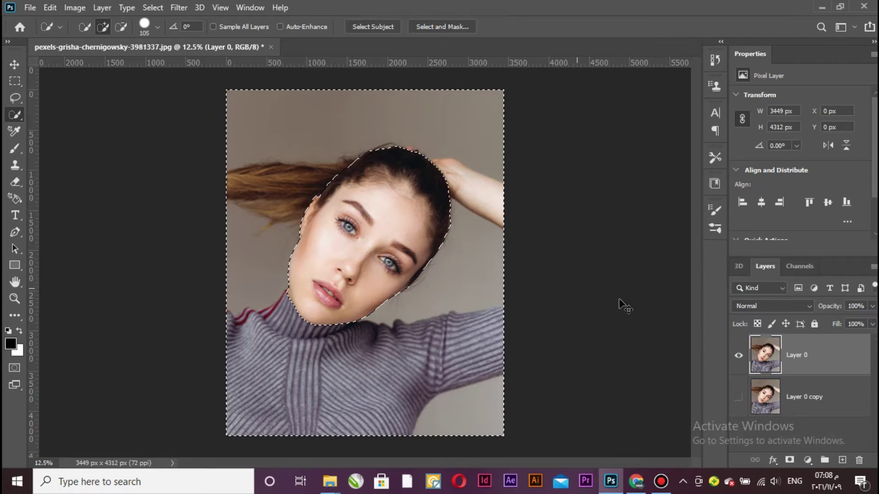
# Add a layer mask to Layer 0 and invert it so only the face and hair remain.
pyautogui.click(794, 463)
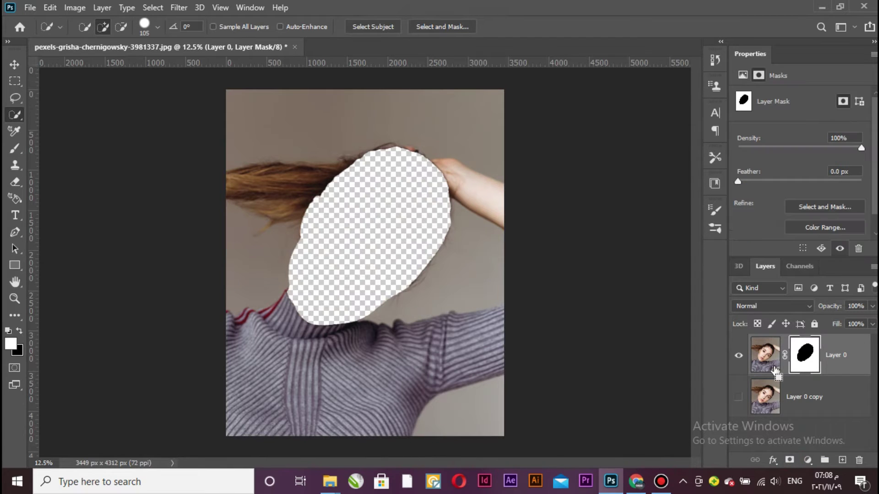
pyautogui.hotkey('ctrl', 'i')
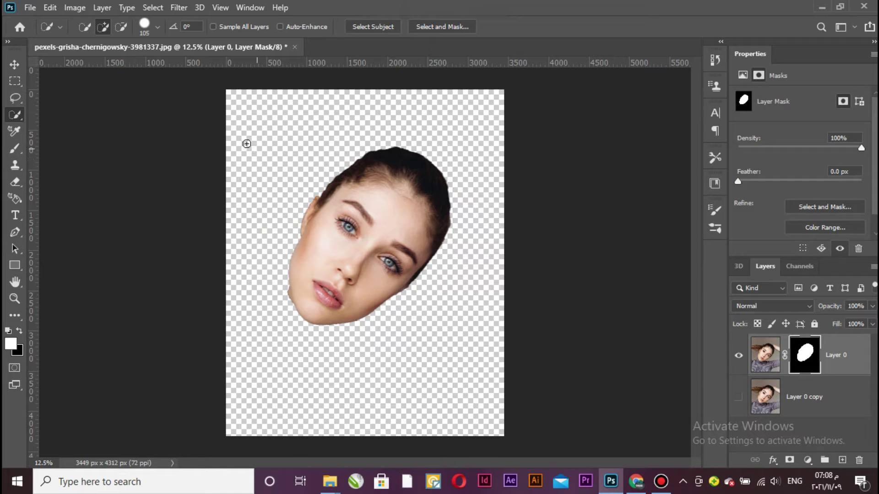
pyautogui.click(15, 65)
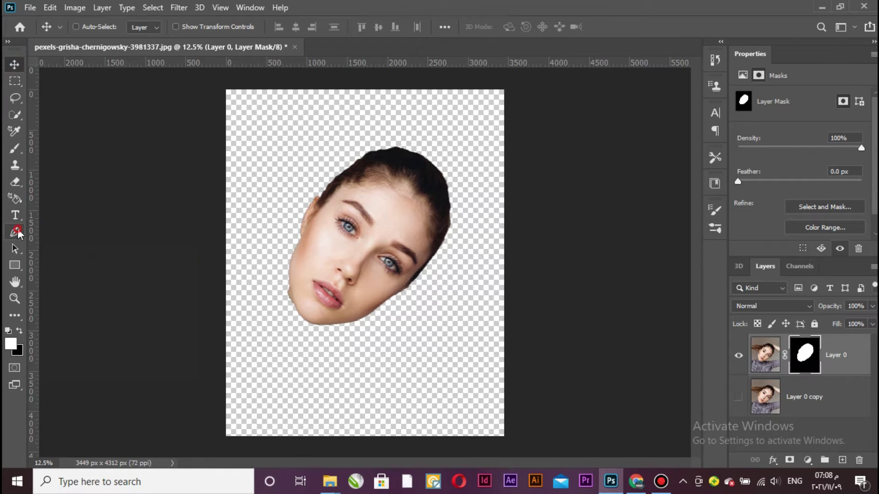
pyautogui.click(15, 233)
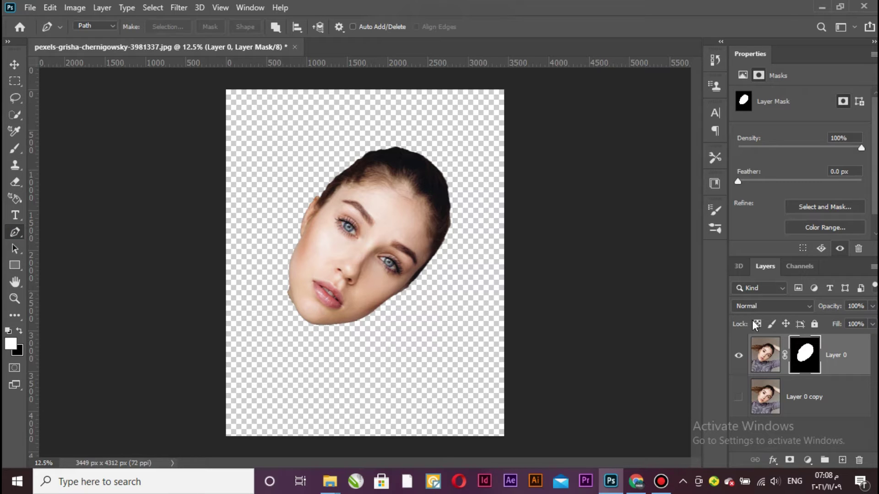
# Add a Black & White adjustment layer and a new empty Layer 1 on top.
pyautogui.click(807, 461)
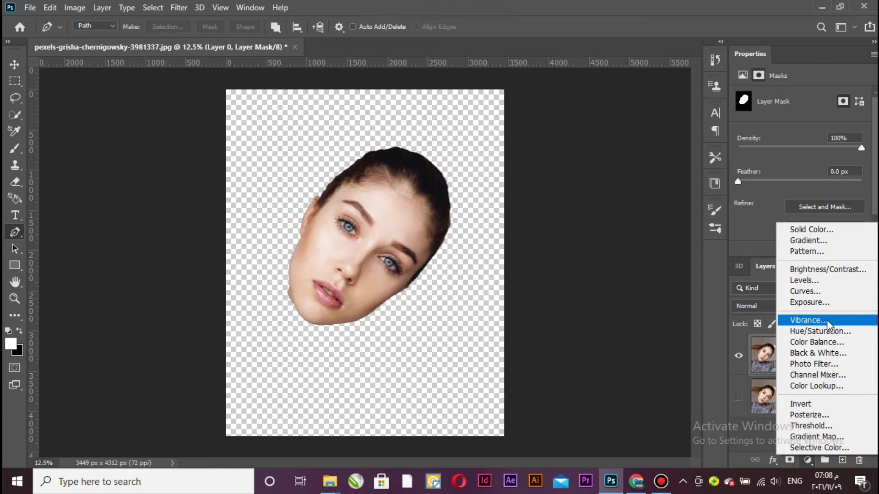
pyautogui.click(824, 353)
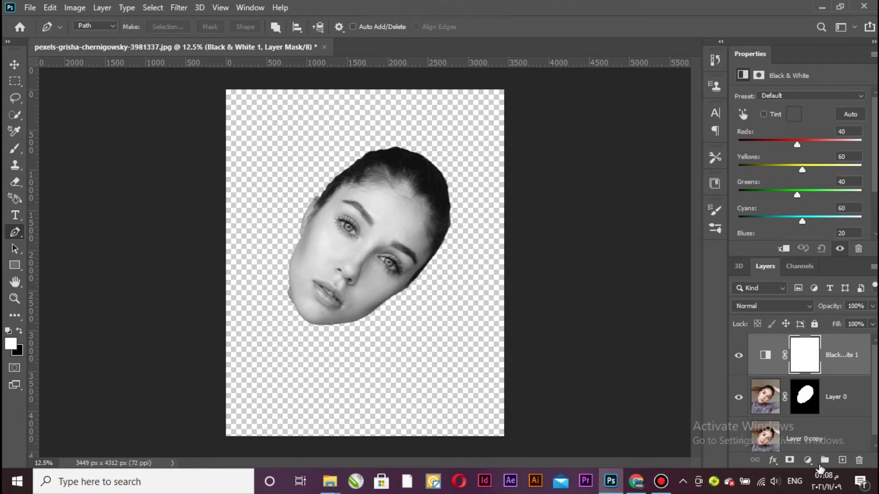
pyautogui.click(844, 462)
# Reset colours to black and white, then draw a closed diagonal band path and load it as a selection.
pyautogui.press('d')
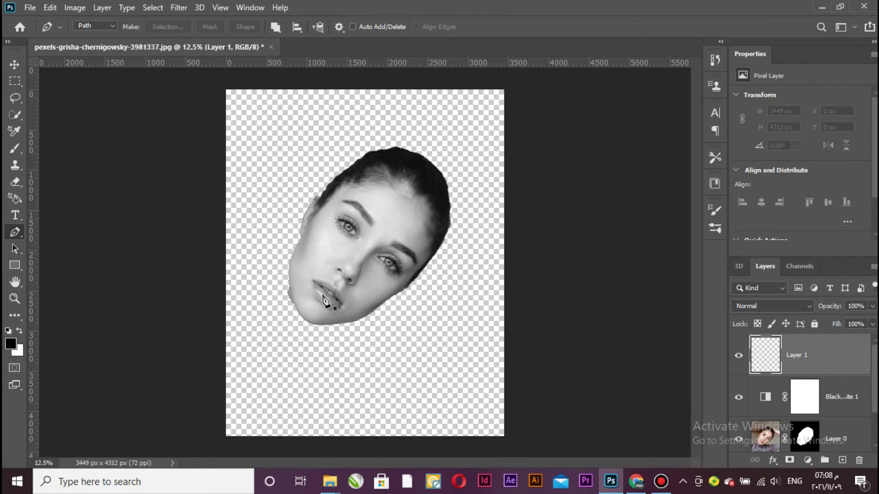
pyautogui.click(301, 322)
pyautogui.click(447, 163)
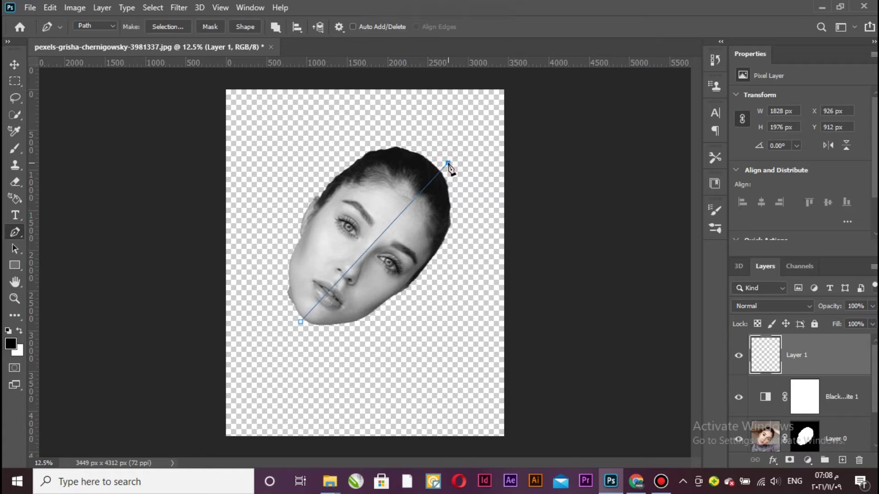
pyautogui.click(374, 368)
pyautogui.click(289, 357)
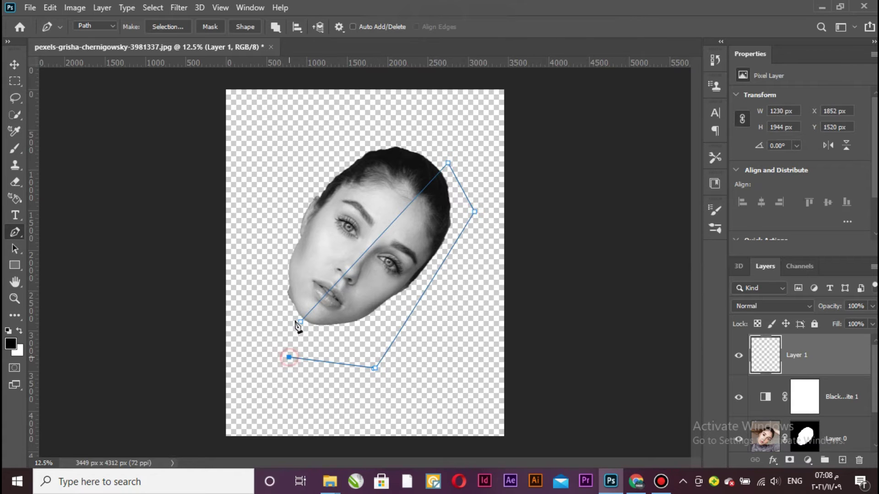
pyautogui.click(300, 322)
pyautogui.press('Return')
pyautogui.hotkey('ctrl', 'Return')
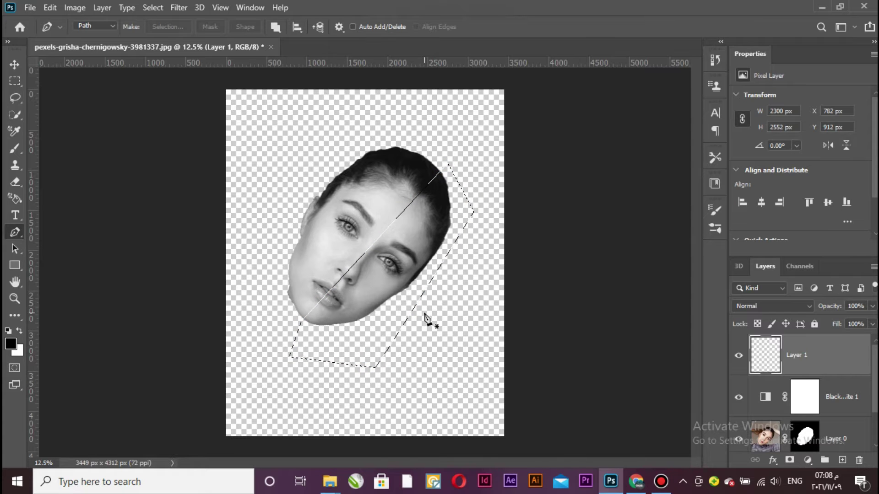
# Fill the band selection with black using the Paint Bucket.
pyautogui.click(15, 316)
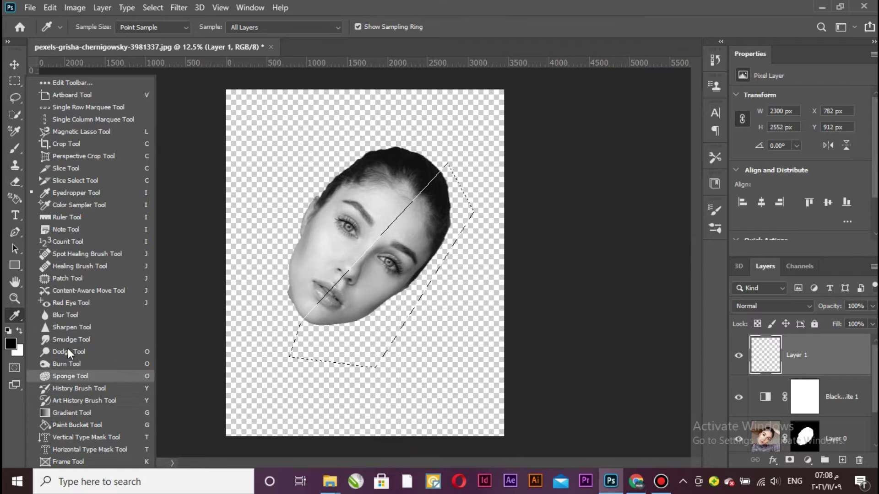
pyautogui.click(75, 424)
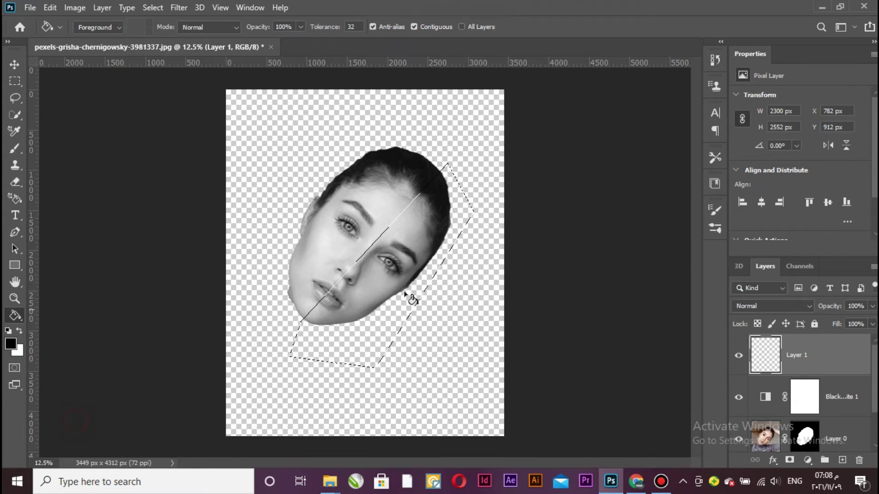
pyautogui.click(410, 232)
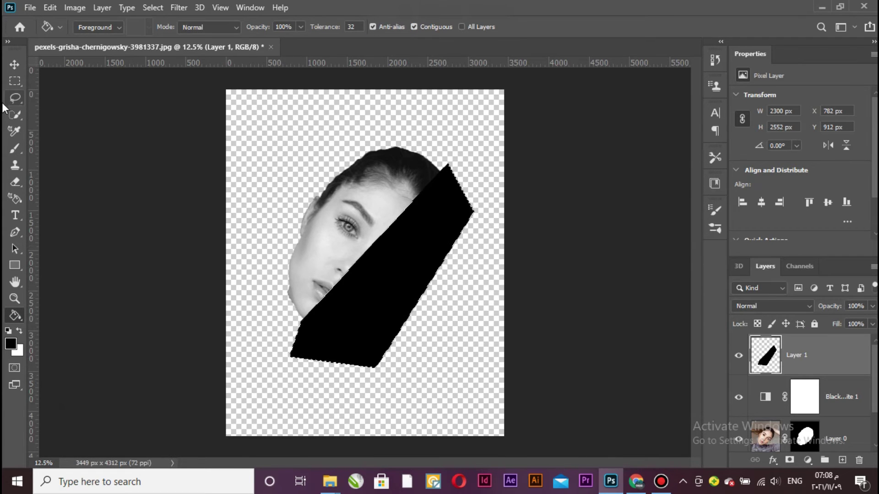
pyautogui.click(10, 66)
# Deselect, move Layer 1 below Black & White 1, and clip it to Layer 0.
pyautogui.hotkey('ctrl', 'd')
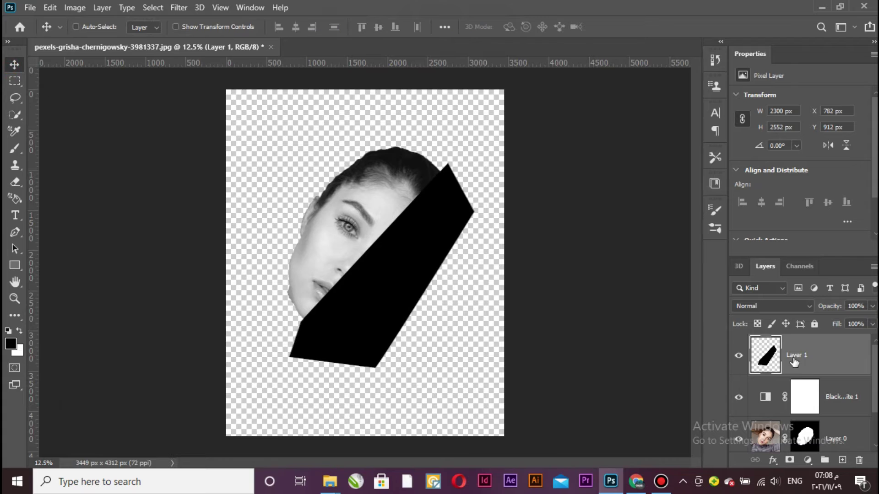
pyautogui.moveTo(828, 361); pyautogui.dragTo(828, 417)
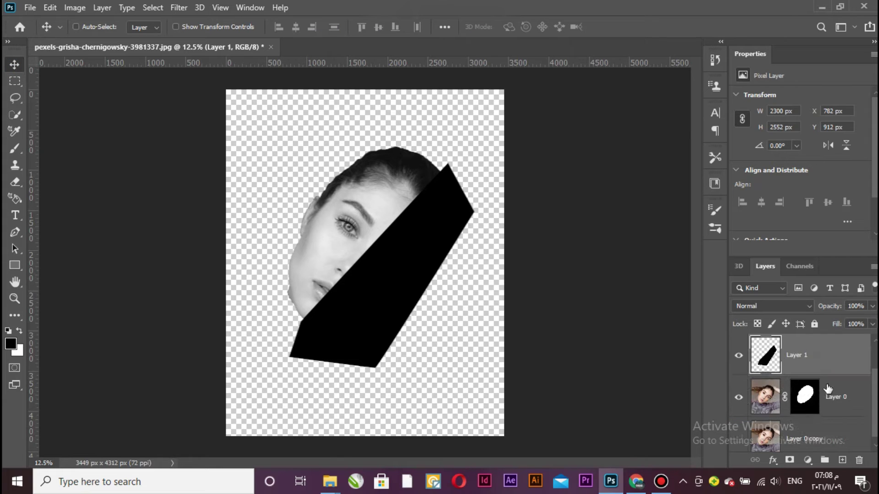
pyautogui.keyDown('alt'); pyautogui.click(830, 371); pyautogui.keyUp('alt')
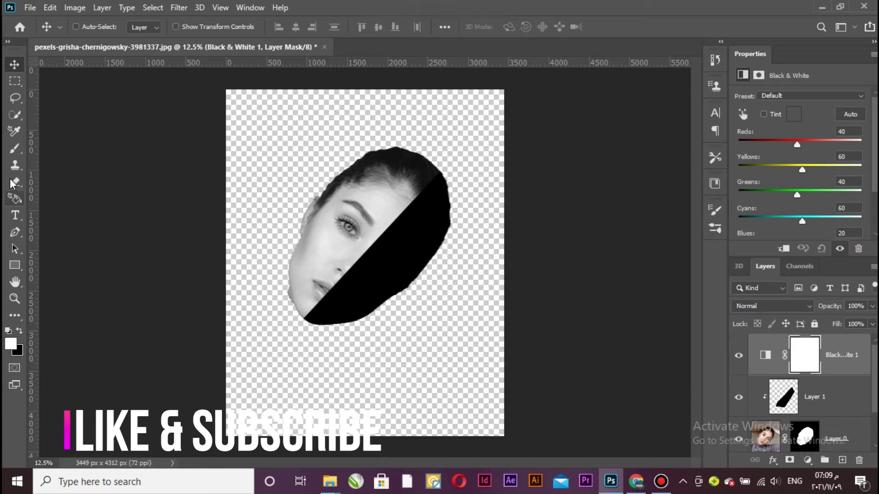
# Create a text layer, scale it up to about 740%, and move it to the top of the canvas.
pyautogui.click(15, 215)
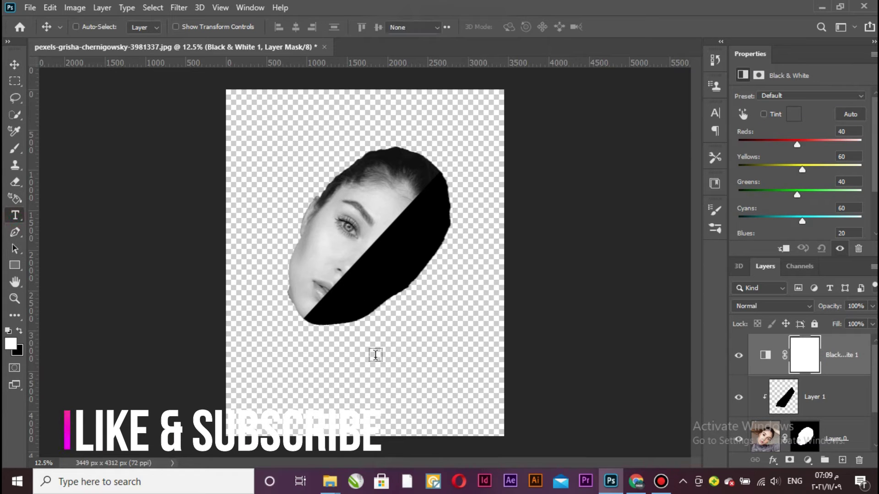
pyautogui.click(370, 350)
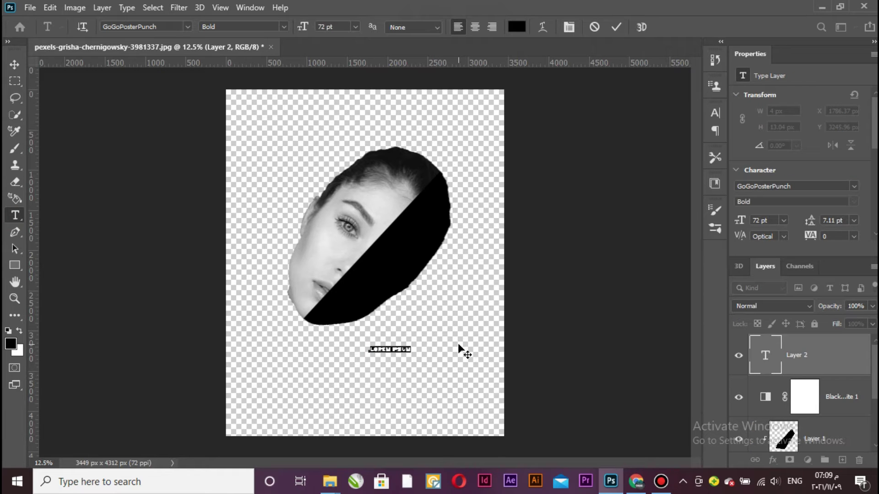
pyautogui.write('a')
pyautogui.click(14, 65)
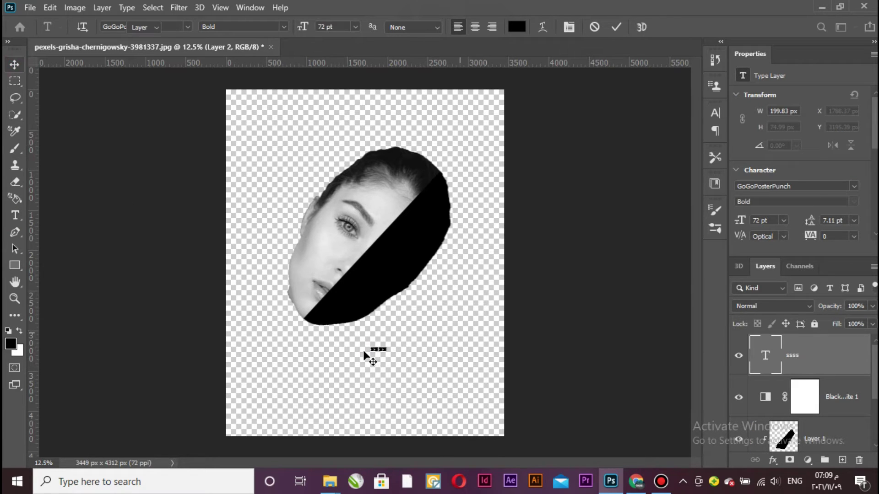
pyautogui.hotkey('ctrl', 't')
pyautogui.moveTo(306, 283); pyautogui.dragTo(286, 287)
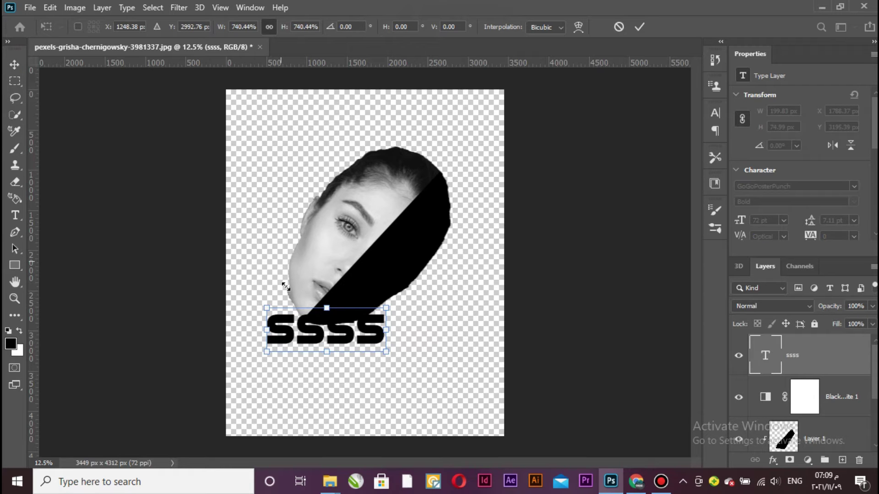
pyautogui.press('Return')
pyautogui.moveTo(334, 340); pyautogui.dragTo(313, 131)
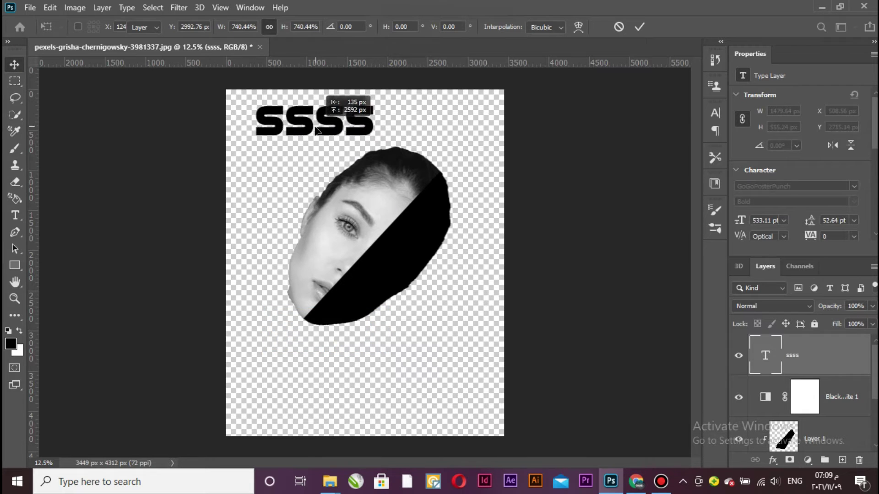
# Retype the text as five lines of random capitals in GoGoPosterPunch at 533.11 pt.
pyautogui.click(16, 215)
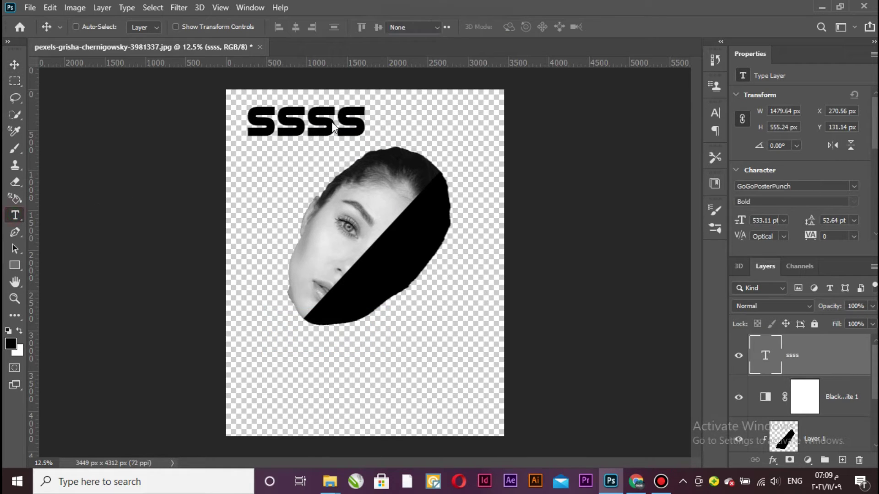
pyautogui.doubleClick(355, 120)
pyautogui.write('spg')
pyautogui.press('BackSpace')
pyautogui.press('BackSpace')
pyautogui.write('tvpde')
pyautogui.press('Home')
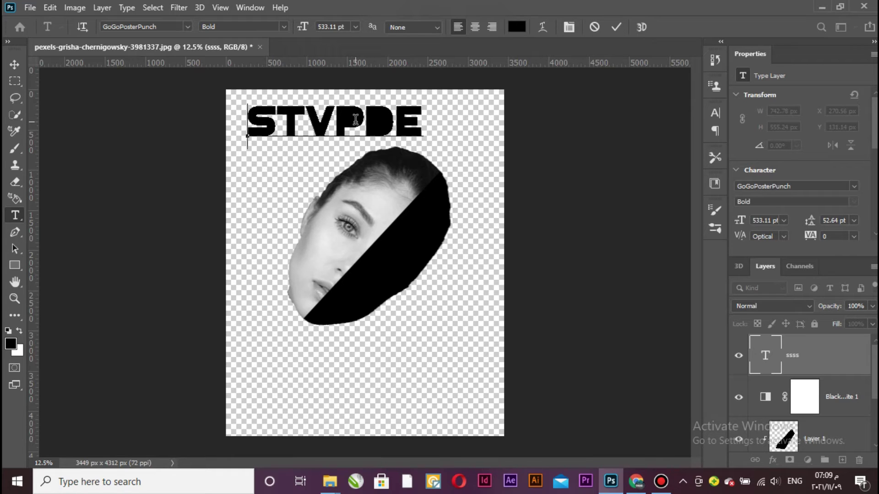
pyautogui.write('d')
pyautogui.press('BackSpace')
pyautogui.write('faf')
pyautogui.press('BackSpace')
pyautogui.press('BackSpace')
pyautogui.write('sxziuv')
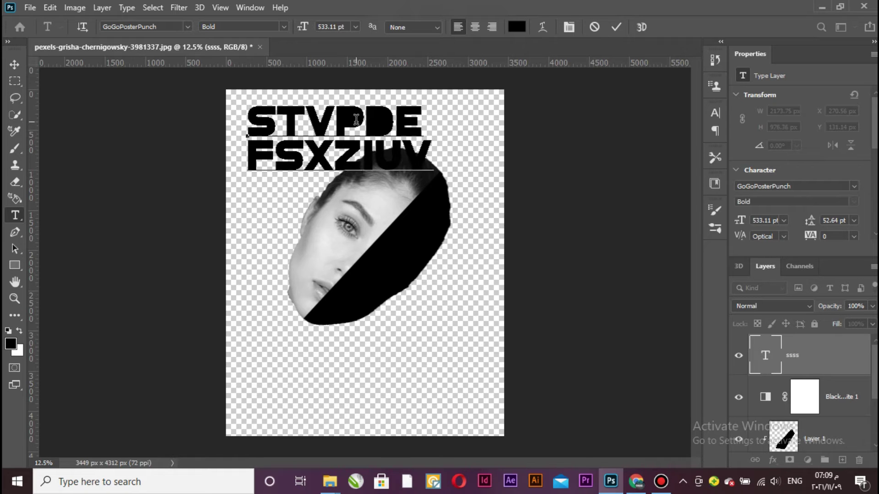
pyautogui.write('t')
pyautogui.press('BackSpace')
pyautogui.write('g')
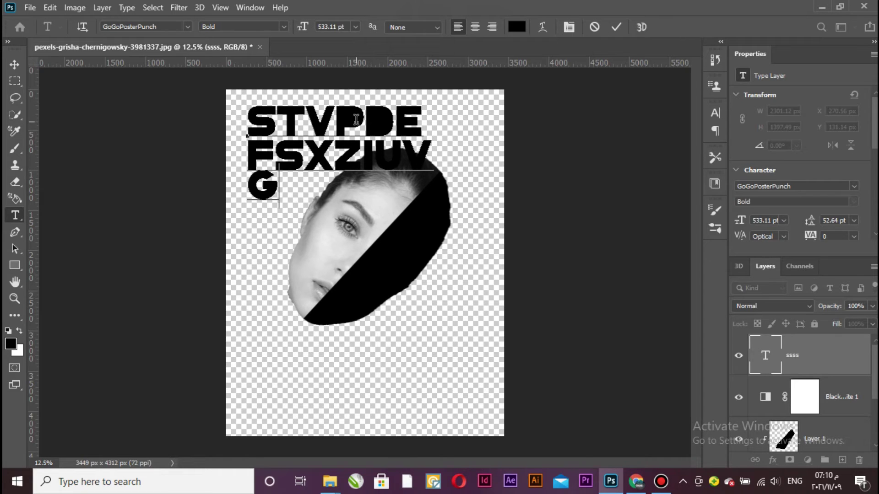
pyautogui.write('viuyth')
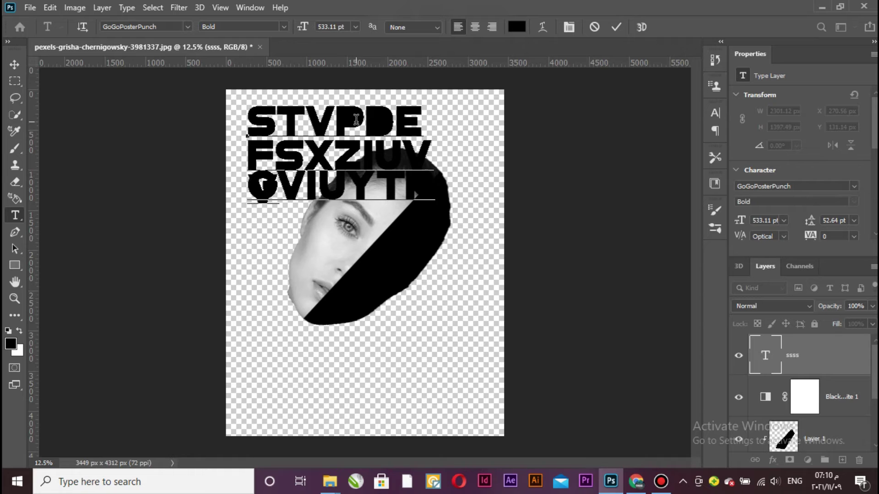
pyautogui.write('vbd')
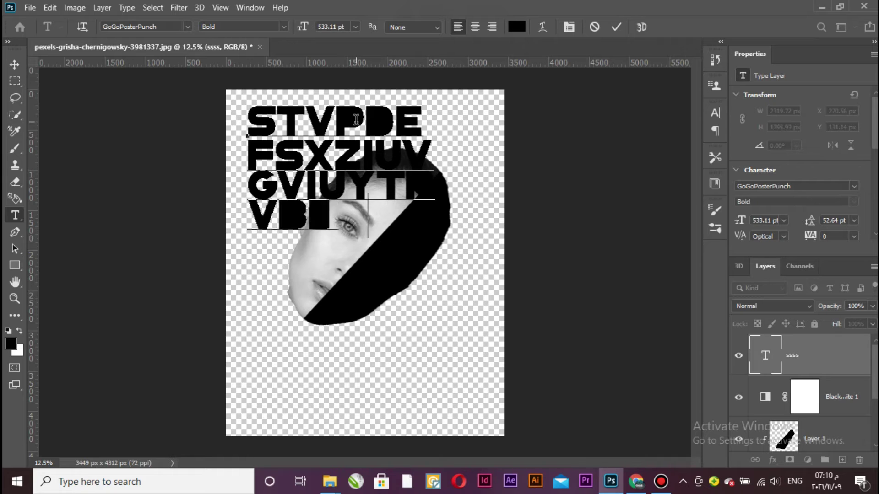
pyautogui.press('BackSpace')
pyautogui.write('zxav')
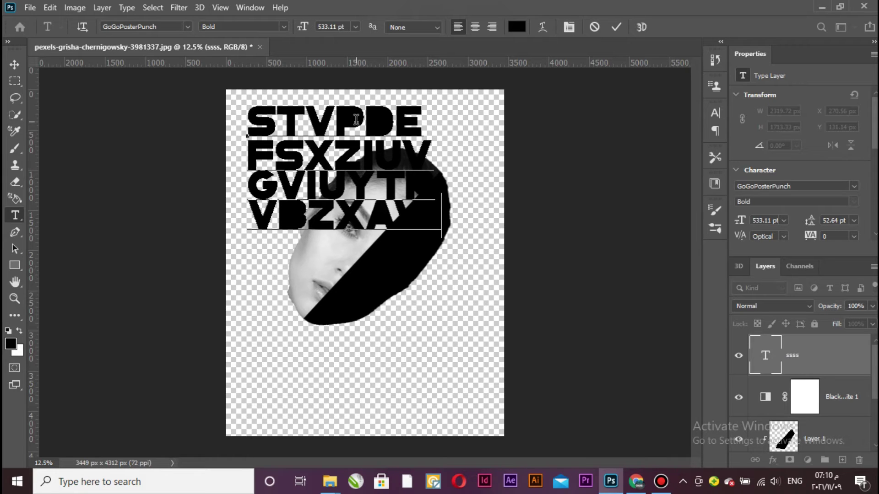
pyautogui.press('Left')
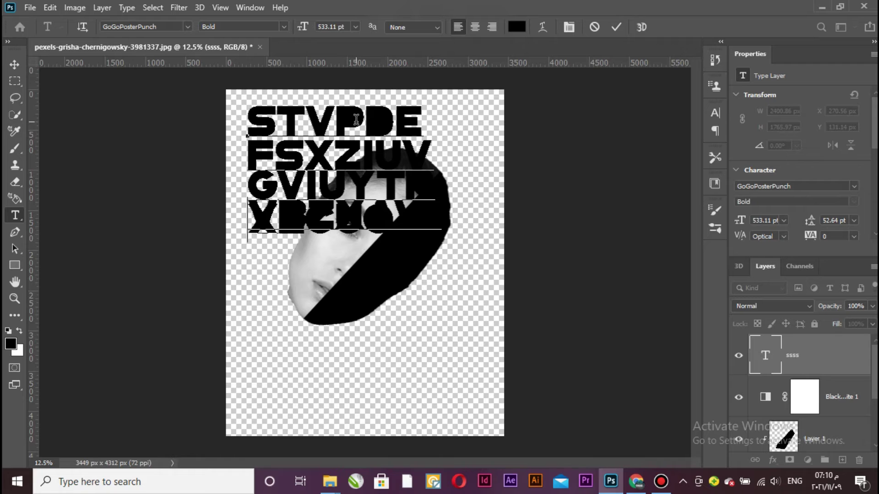
pyautogui.press('Return')
pyautogui.write('xegyjyo')
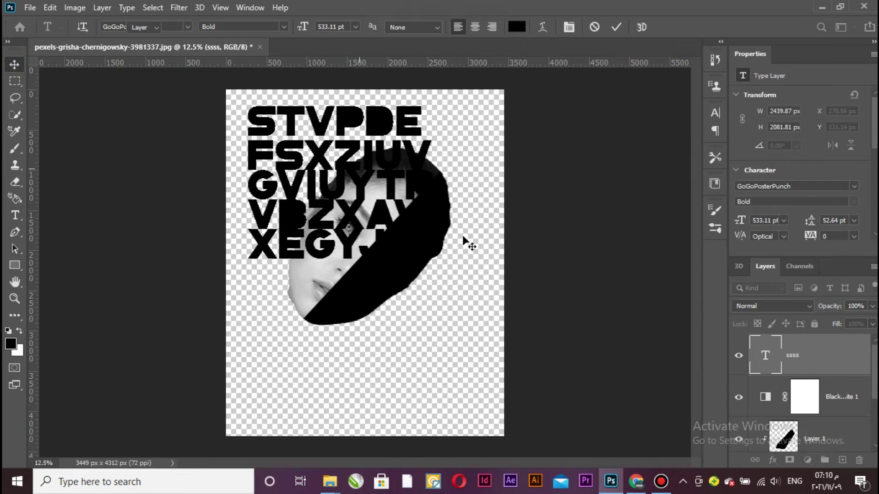
# Apply a white 100% Color Overlay to the text layer through Blending Options.
pyautogui.rightClick(839, 371)
pyautogui.click(717, 20)
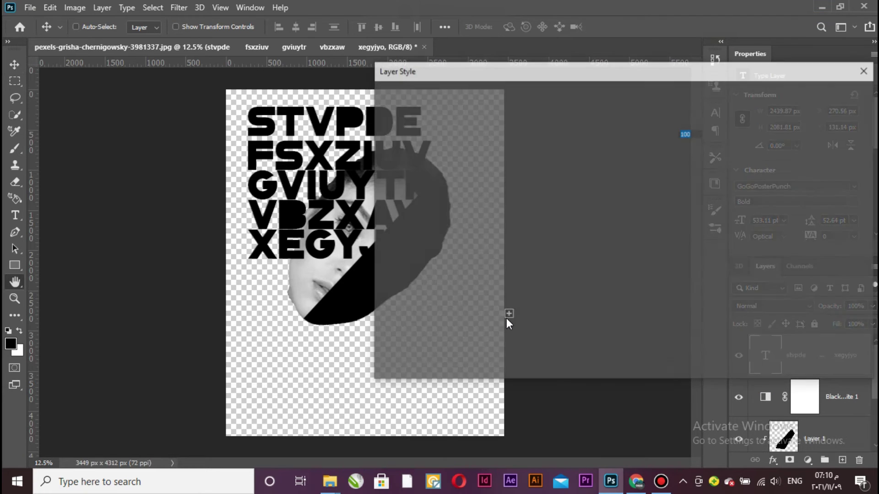
pyautogui.click(465, 251)
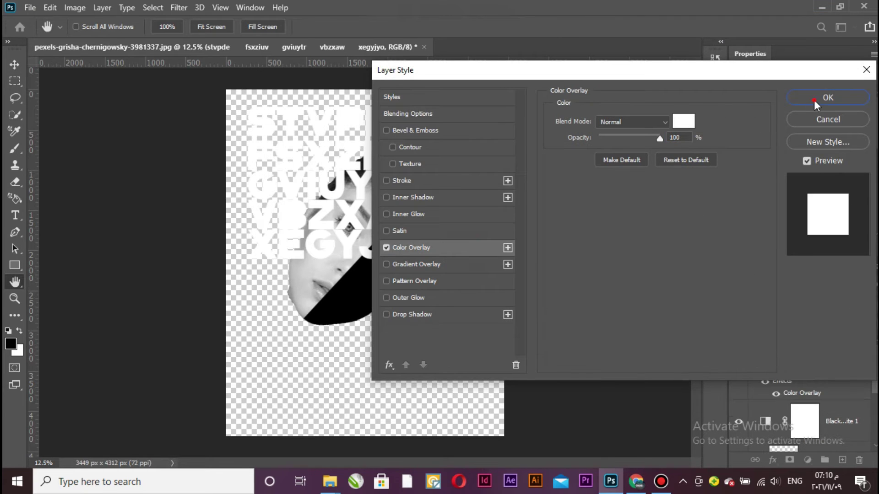
pyautogui.click(814, 100)
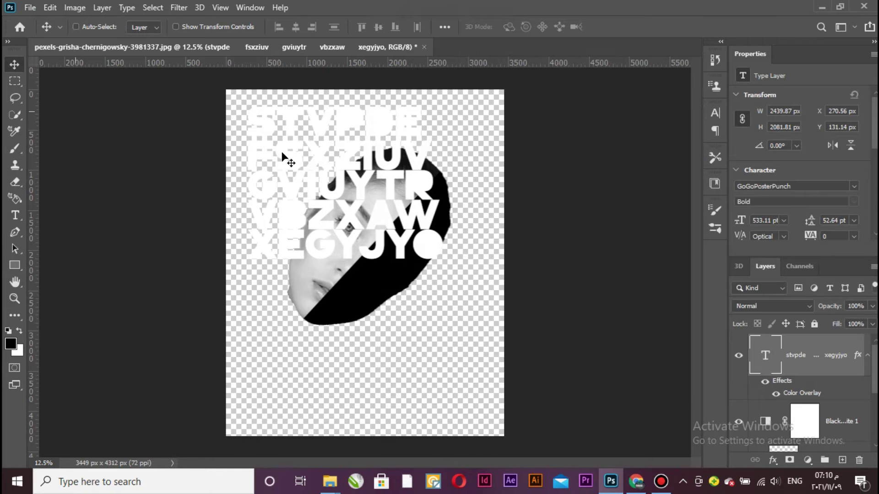
# Rotate, move and slightly enlarge the letter block to lie along the black band.
pyautogui.hotkey('ctrl', 't')
pyautogui.moveTo(463, 89); pyautogui.dragTo(509, 190)
pyautogui.moveTo(425, 191); pyautogui.dragTo(549, 302)
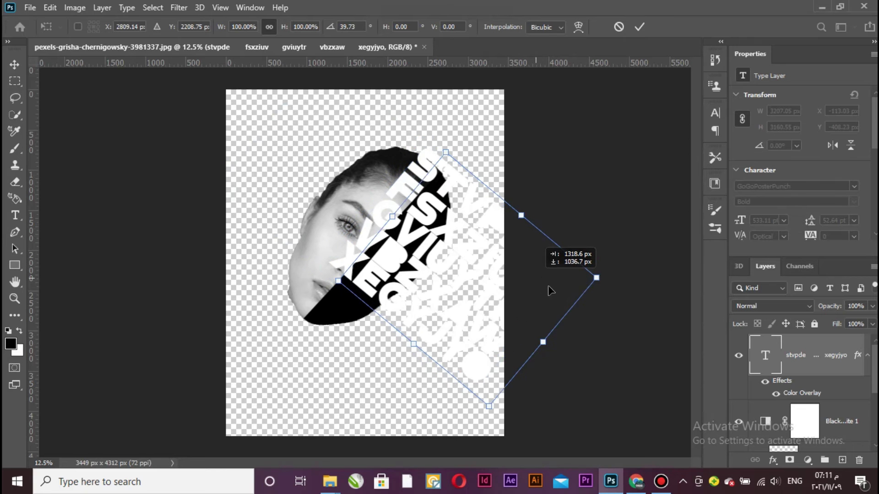
pyautogui.moveTo(345, 298)
pyautogui.mouseDown()
pyautogui.moveTo(313, 324)
pyautogui.moveTo(295, 312)
pyautogui.mouseUp()
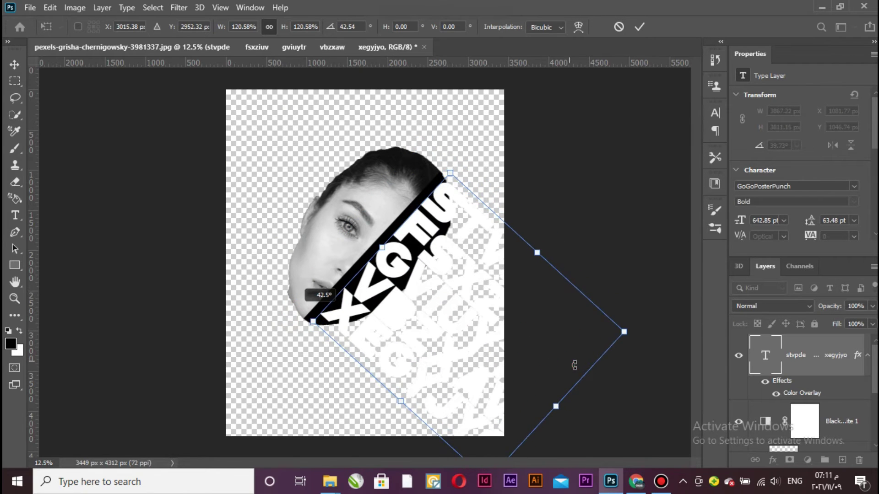
pyautogui.moveTo(574, 365); pyautogui.dragTo(563, 361)
pyautogui.moveTo(451, 183); pyautogui.dragTo(458, 183)
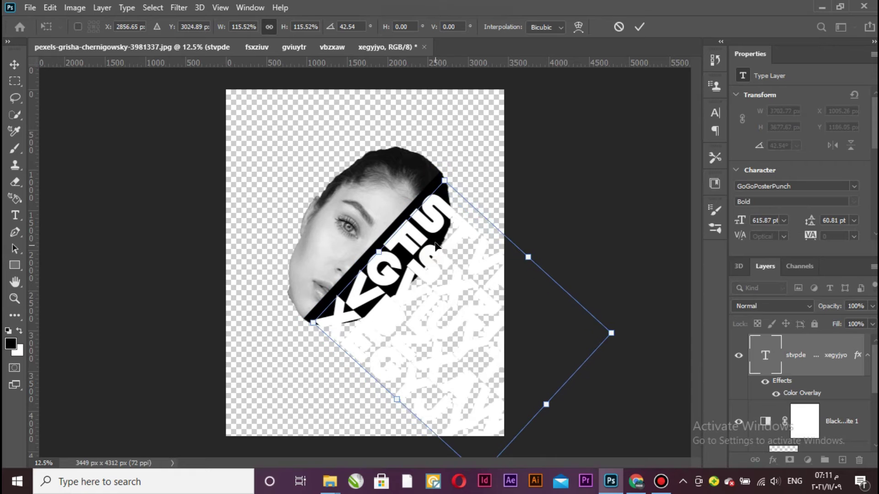
pyautogui.moveTo(313, 318); pyautogui.dragTo(310, 320)
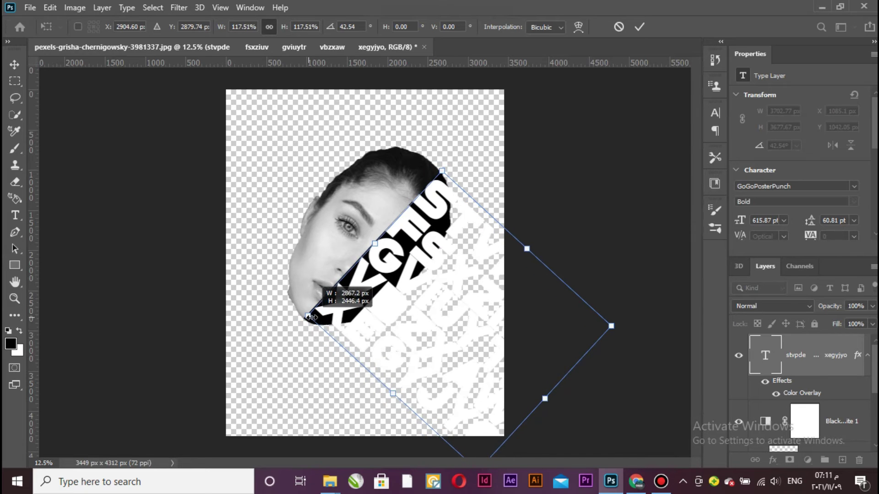
pyautogui.press('Return')
# Rotate the lettering further to 43.35° to match the band and resize its text box.
pyautogui.hotkey('ctrl', 't')
pyautogui.moveTo(314, 152); pyautogui.dragTo(323, 141)
pyautogui.press('t')
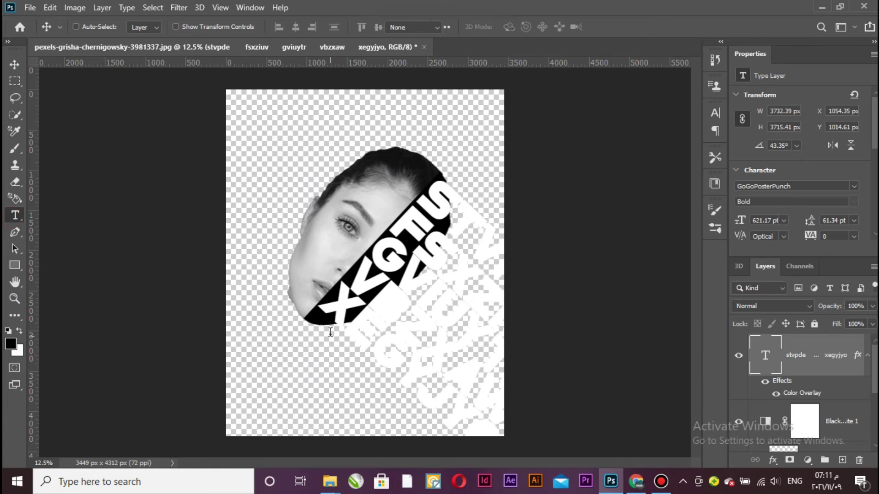
pyautogui.click(326, 313)
pyautogui.moveTo(515, 442); pyautogui.dragTo(483, 434)
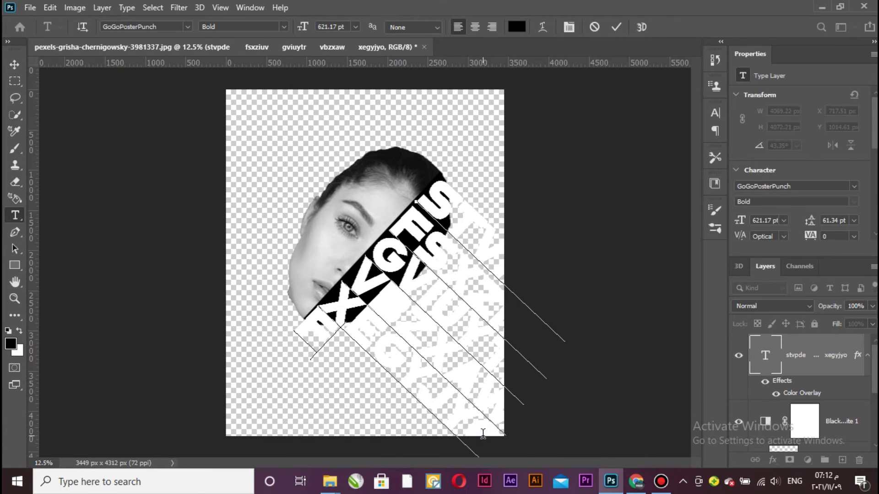
pyautogui.hotkey('ctrl', 'Return')
pyautogui.press('v')
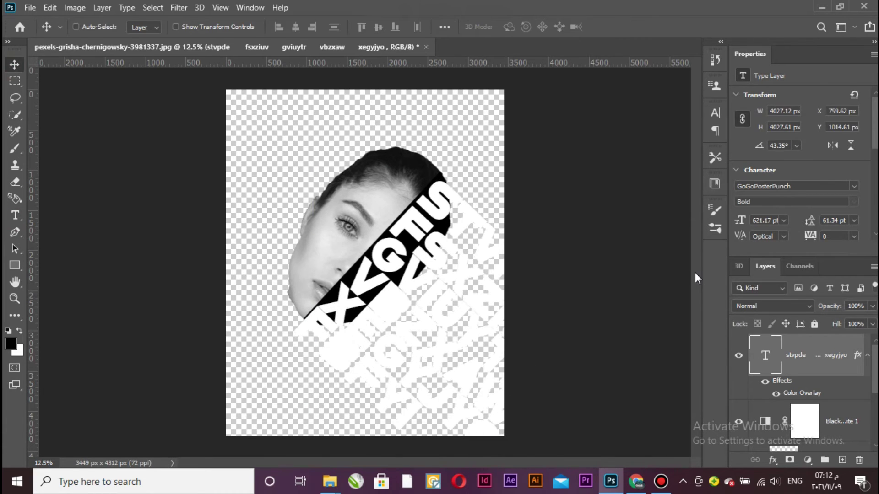
# Delete the stray characters at the lower-left of the letter block.
pyautogui.click(15, 216)
pyautogui.click(326, 330)
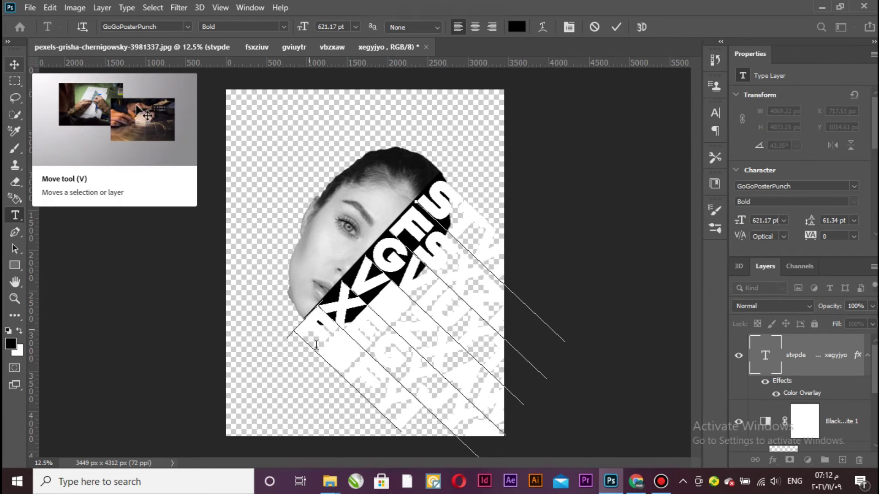
pyautogui.click(332, 343)
pyautogui.moveTo(299, 327); pyautogui.dragTo(298, 327)
pyautogui.press('BackSpace')
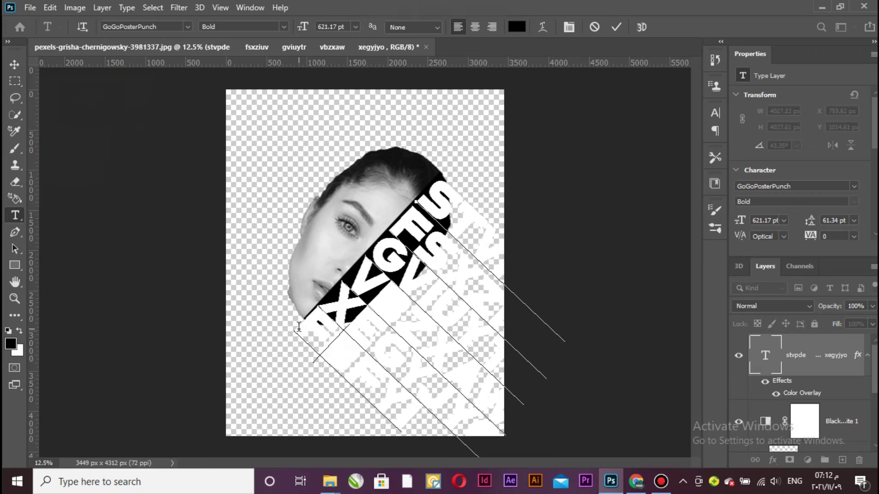
pyautogui.click(14, 65)
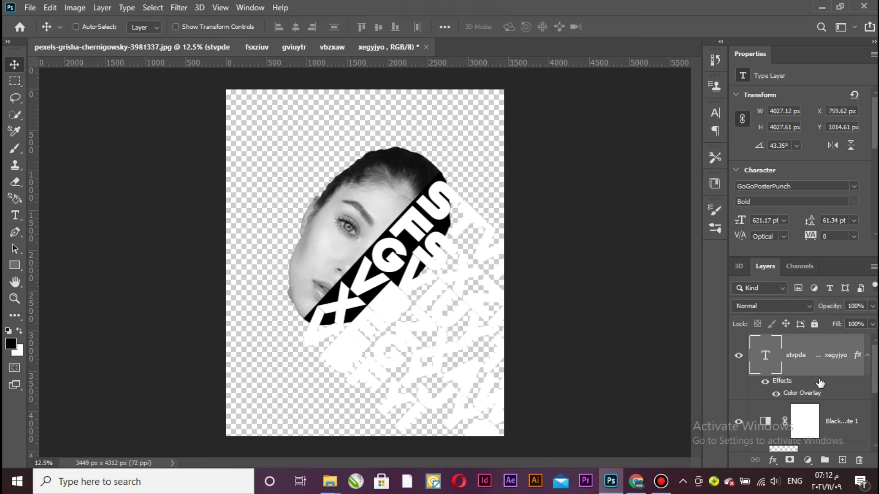
# Load the letter shapes as a selection, hide the white text layer, and target Layer 1.
pyautogui.keyDown('ctrl'); pyautogui.click(765, 358); pyautogui.keyUp('ctrl')
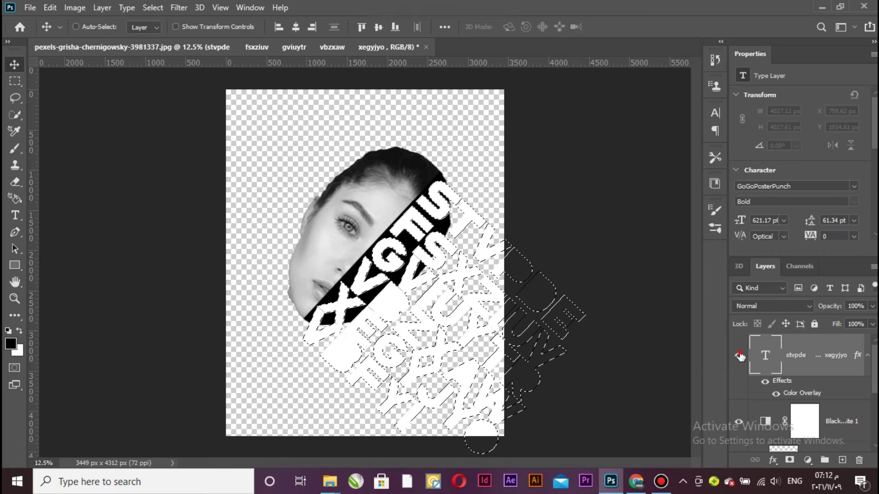
pyautogui.click(804, 391)
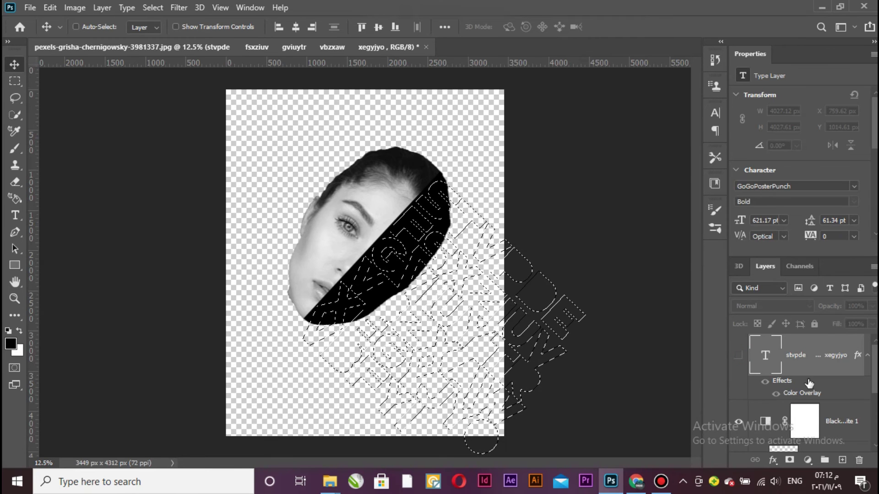
pyautogui.scroll(-3, 802, 375)
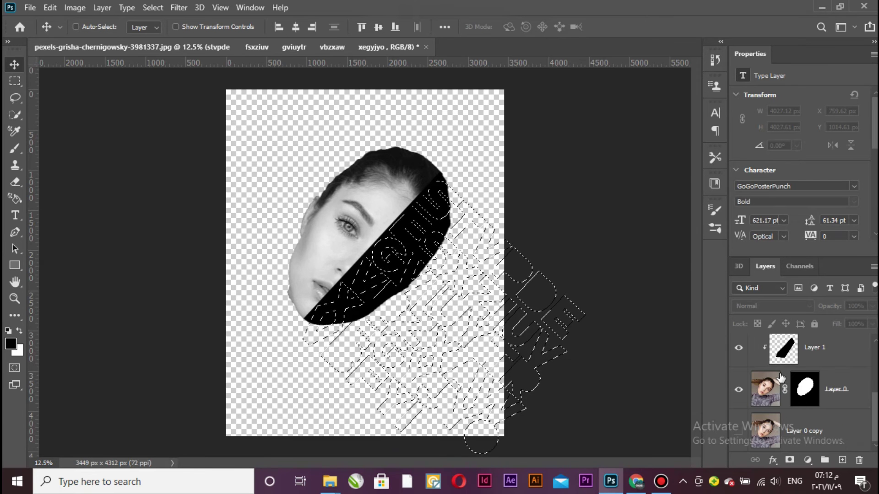
pyautogui.click(814, 354)
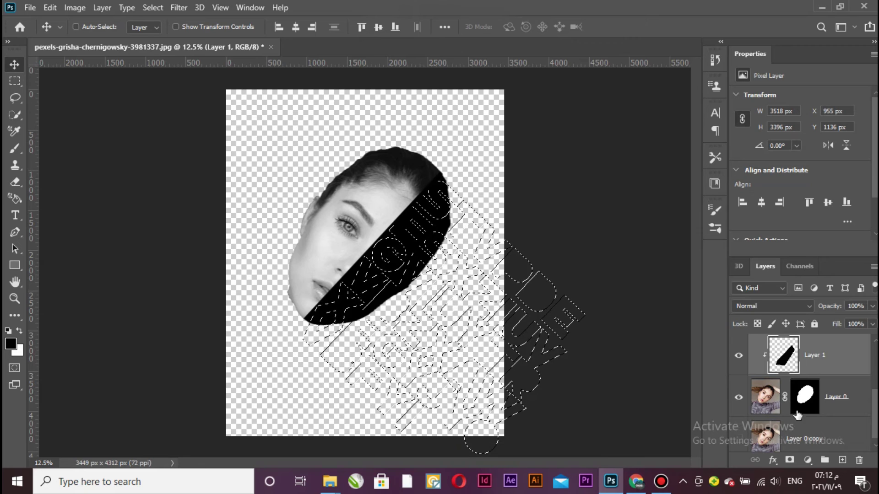
# Mask Layer 1 with the inverted letter selection and show Layer 0 copy.
pyautogui.click(790, 461)
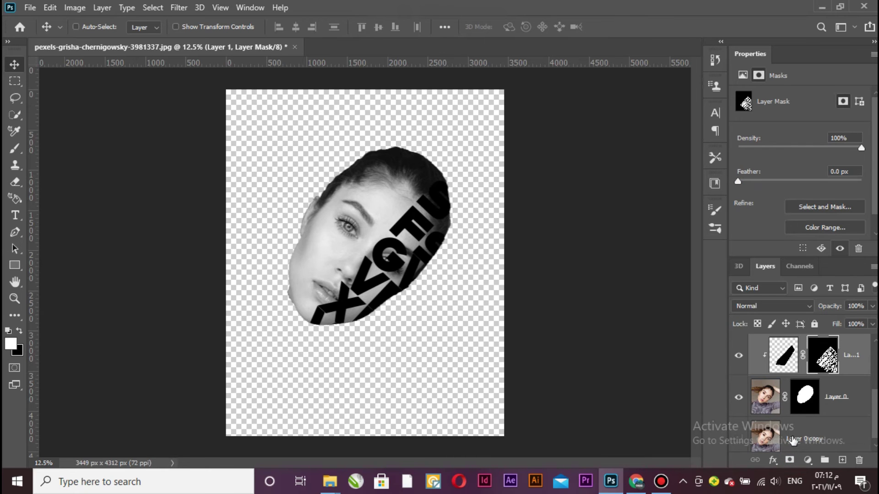
pyautogui.hotkey('ctrl', 'z')
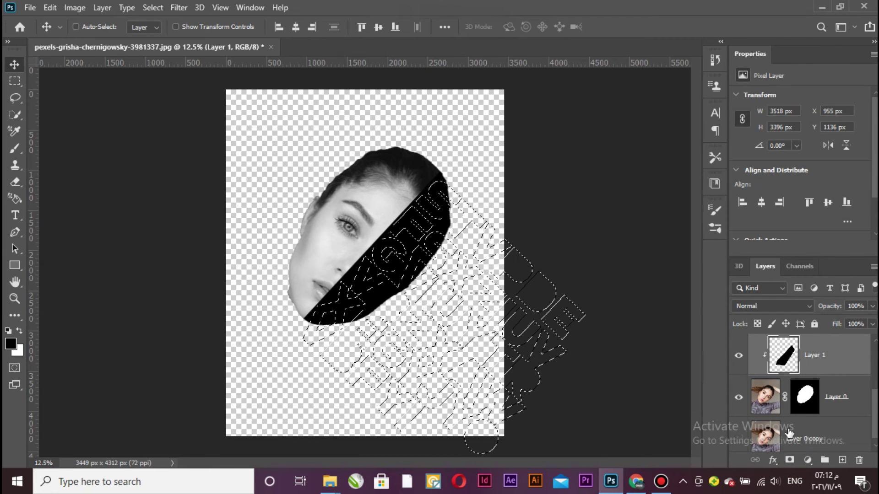
pyautogui.click(789, 461)
pyautogui.hotkey('ctrl', 'i')
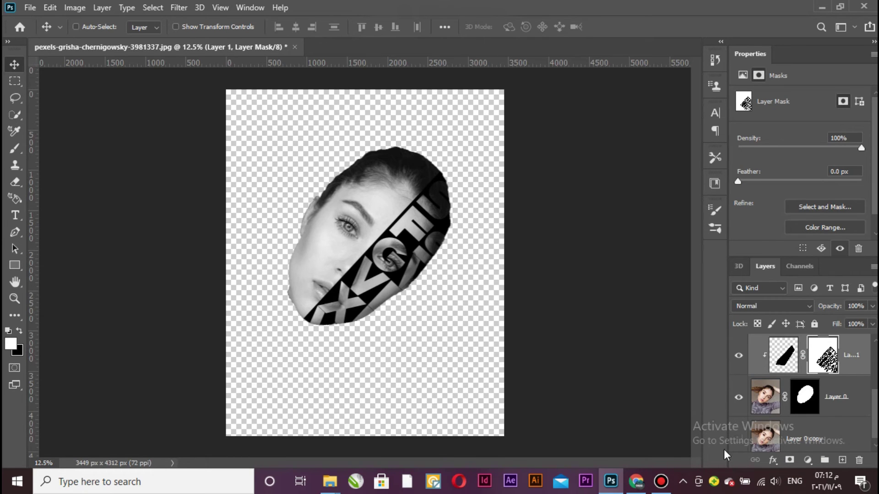
pyautogui.click(738, 441)
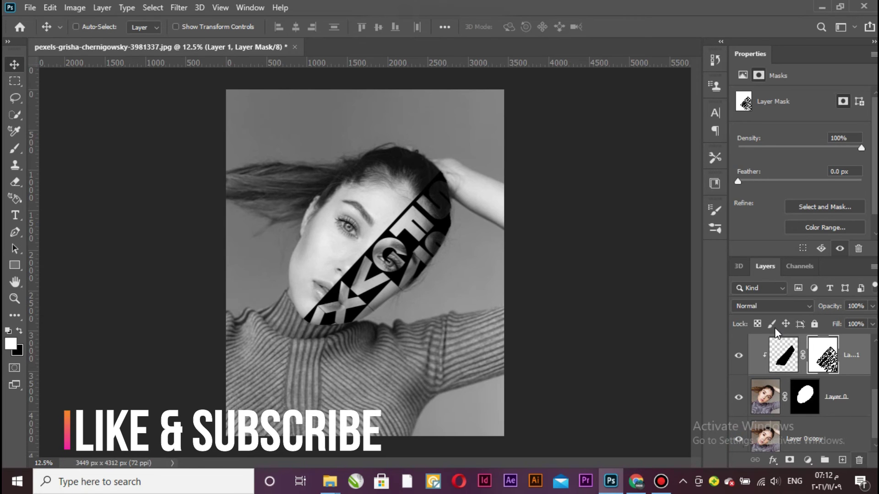
# Give Layer 1 an Inner Bevel & Emboss with 87 px size through its Blending Options.
pyautogui.rightClick(859, 361)
pyautogui.click(761, 16)
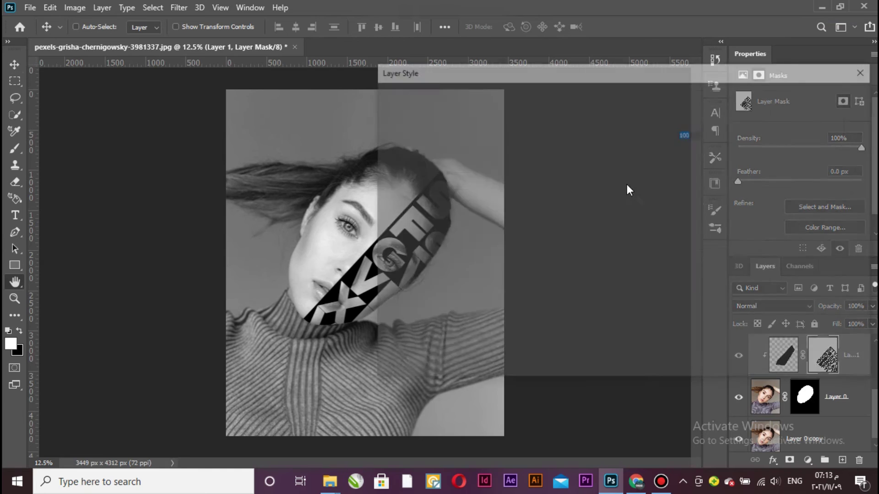
pyautogui.moveTo(516, 77); pyautogui.dragTo(641, 72)
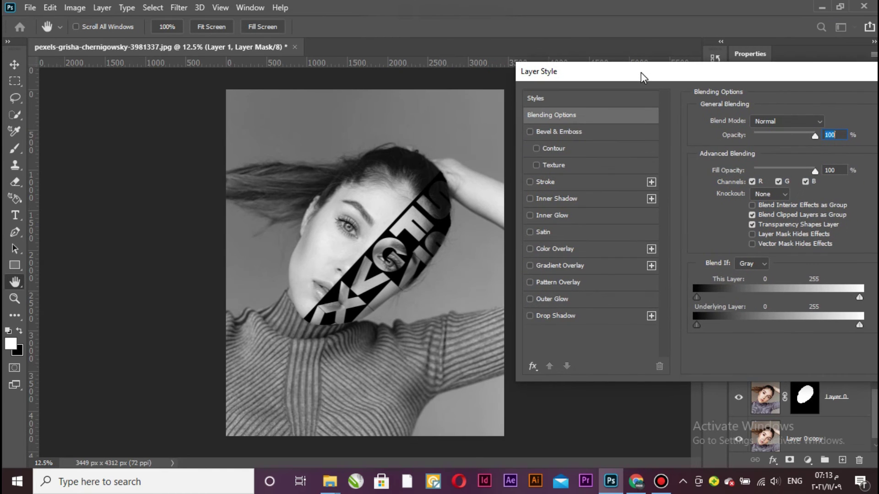
pyautogui.click(571, 129)
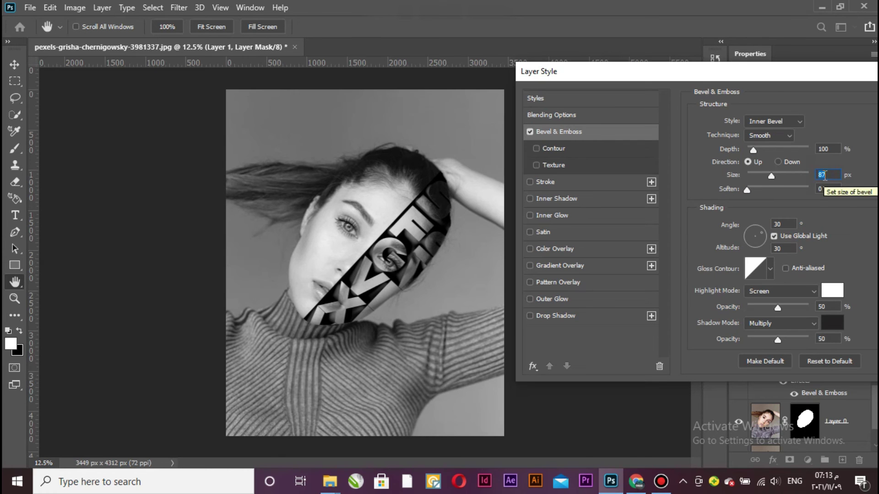
pyautogui.write('87')
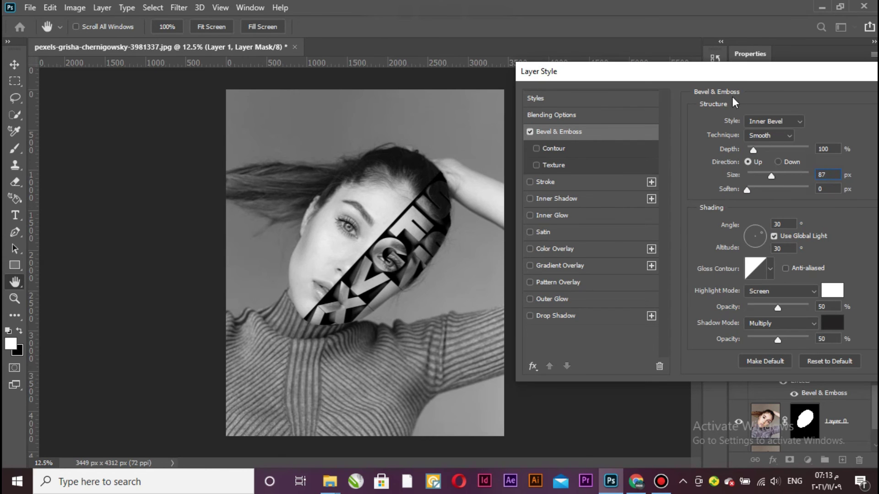
pyautogui.moveTo(731, 78); pyautogui.dragTo(523, 82)
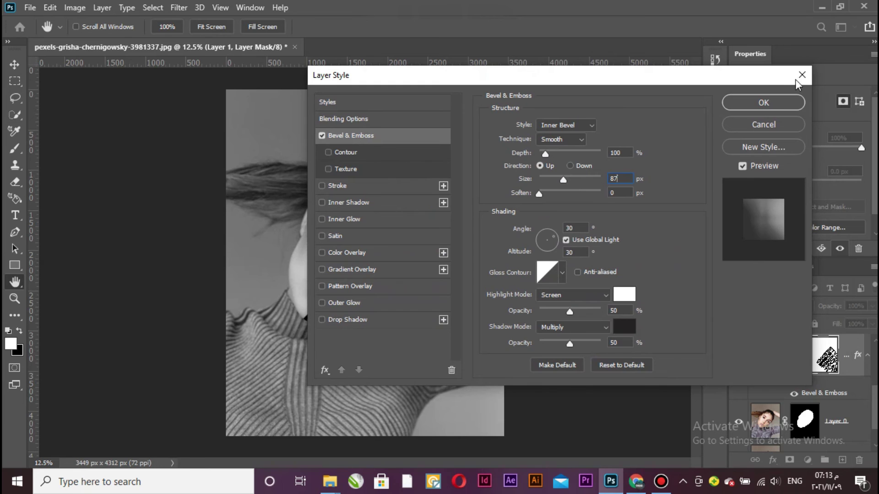
pyautogui.click(787, 103)
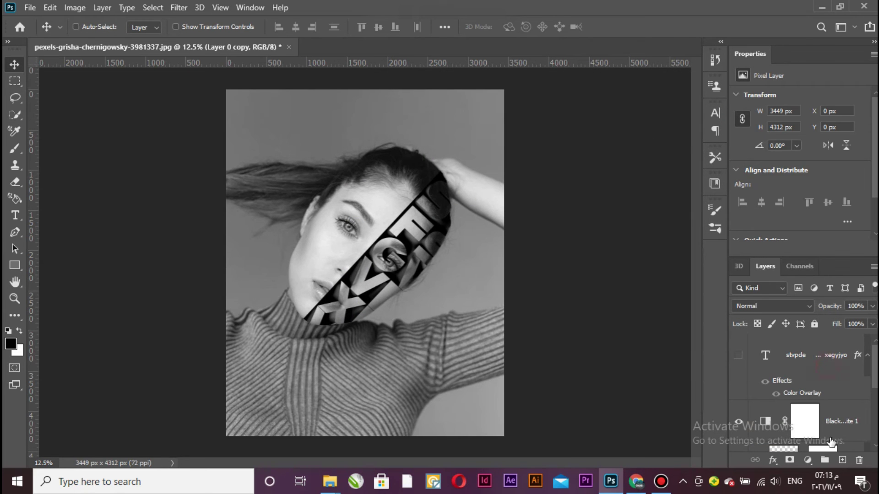
# Add a Color Lookup adjustment layer using the FoggyNight.3DL 3DLUT file.
pyautogui.click(808, 460)
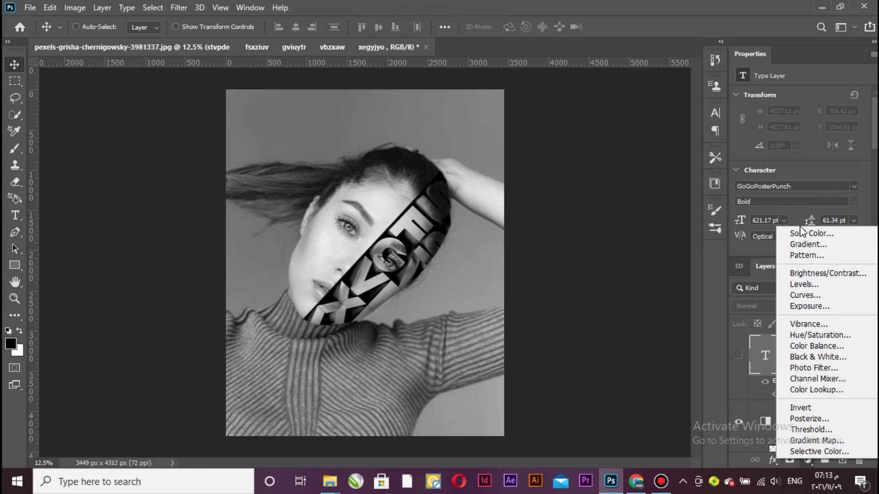
pyautogui.click(816, 389)
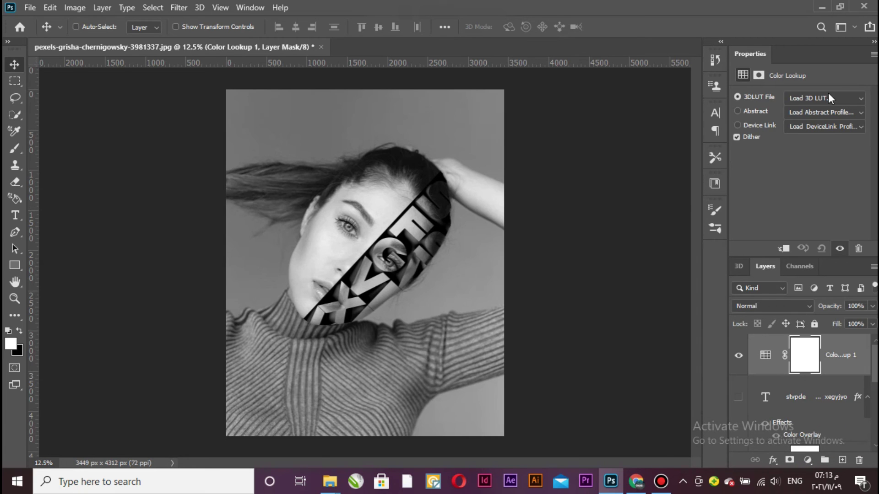
pyautogui.click(830, 98)
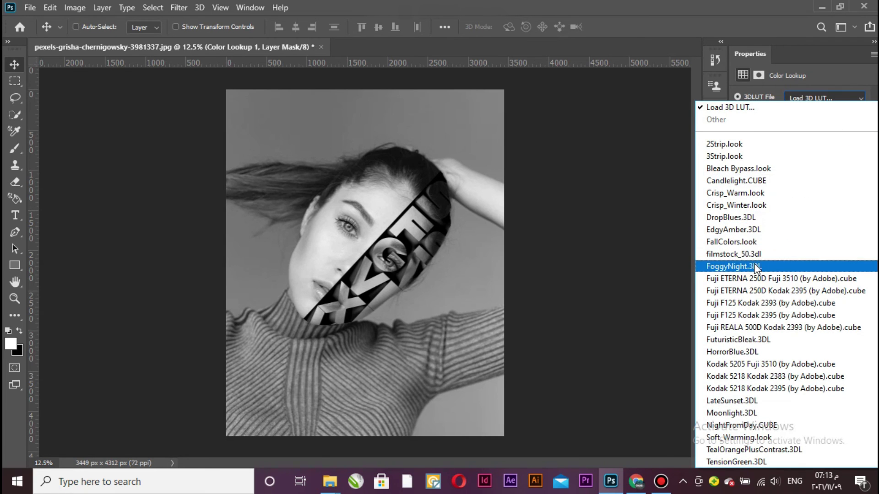
pyautogui.click(729, 267)
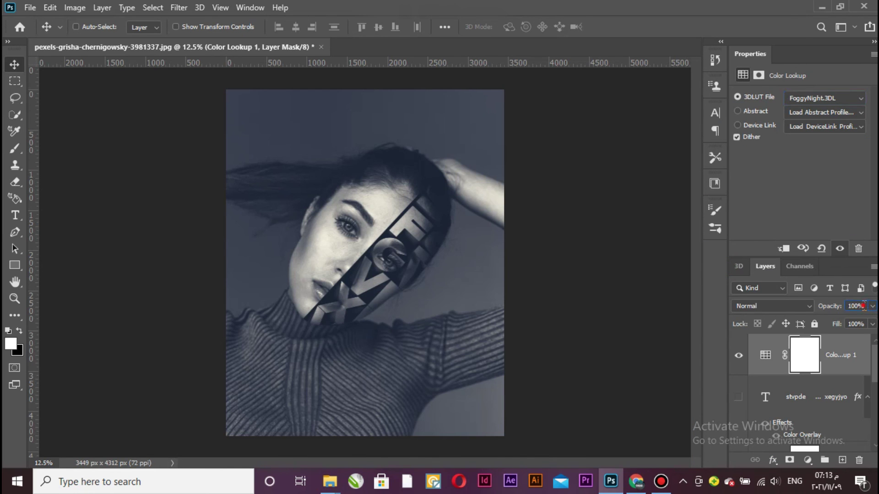
# Lower the Color Lookup layer's opacity to 50%.
pyautogui.write('60')
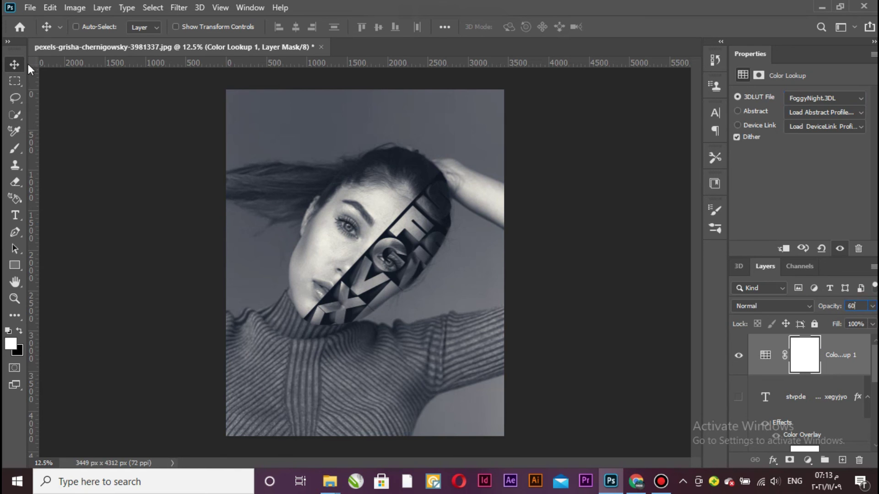
pyautogui.press('BackSpace')
pyautogui.write('50')
pyautogui.press('Return')
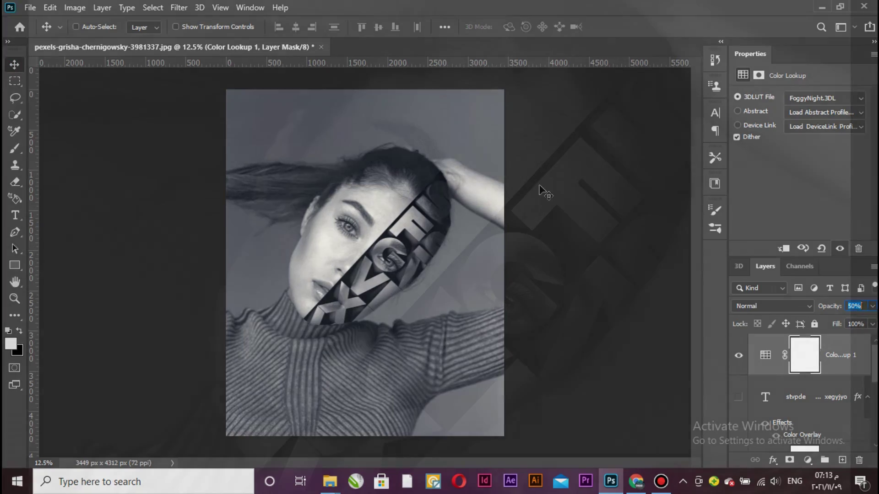